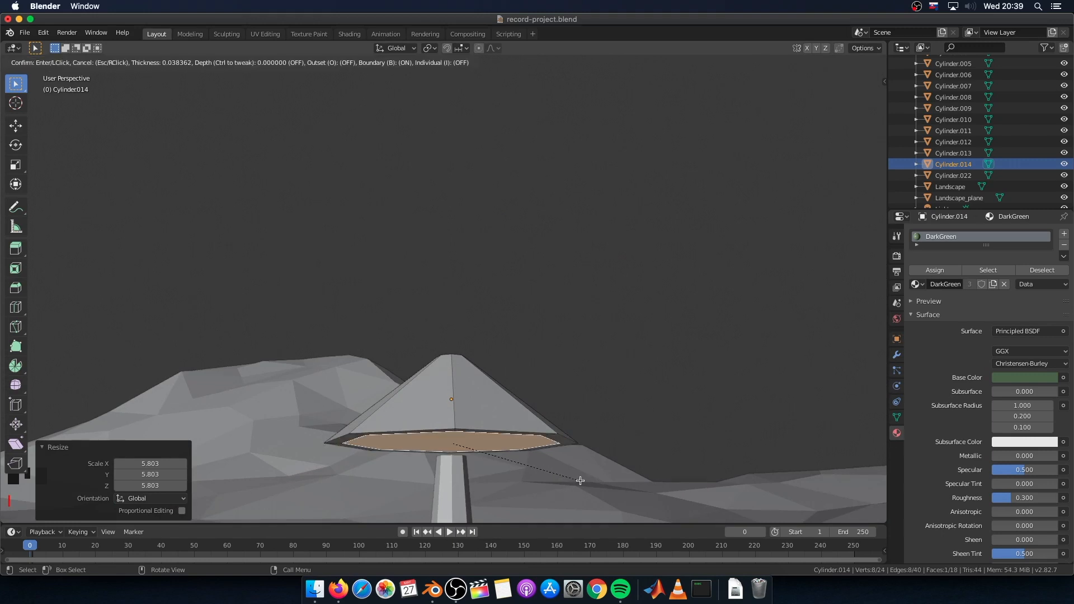
Inset the face on the underside of the cone and move the inset face up inside the cone.
{"action": "left_click", "coordinate": [534, 464]}
{"action": "key", "text": "g"}
{"action": "key", "text": "z"}
{"action": "left_click", "coordinate": [515, 438]}
{"action": "middle_click_drag", "start_coordinate": [515, 439], "coordinate": [447, 358]}
Leave mesh editing and move the whole cone vertically so that it sits on the trunk.
{"action": "key", "text": "Tab"}
{"action": "key", "text": "g"}
{"action": "key", "text": "z"}
{"action": "left_click", "coordinate": [442, 400]}
{"action": "middle_click_drag", "start_coordinate": [442, 400], "coordinate": [526, 313]}
Duplicate the cone straight up as a second foliage tier and scale the copy to 0.9.
{"action": "key", "text": "shift+d"}
{"action": "key", "text": "z"}
{"action": "left_click", "coordinate": [477, 221]}
{"action": "middle_click_drag", "start_coordinate": [477, 221], "coordinate": [479, 307], "text": "shift"}
{"action": "type", "text": "s0.9"}
{"action": "key", "text": "Return"}
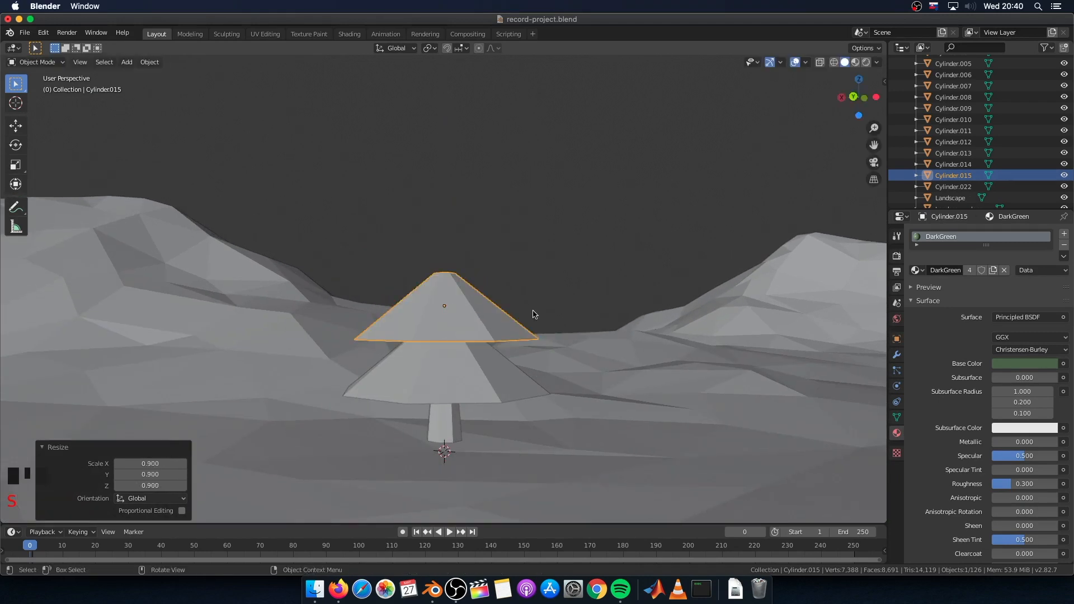
Duplicate the foliage tier upward two more times, scaling the third tier to 0.8 and the top one to 0.9.
{"action": "key", "text": "shift+d"}
{"action": "key", "text": "z"}
{"action": "left_click", "coordinate": [542, 287]}
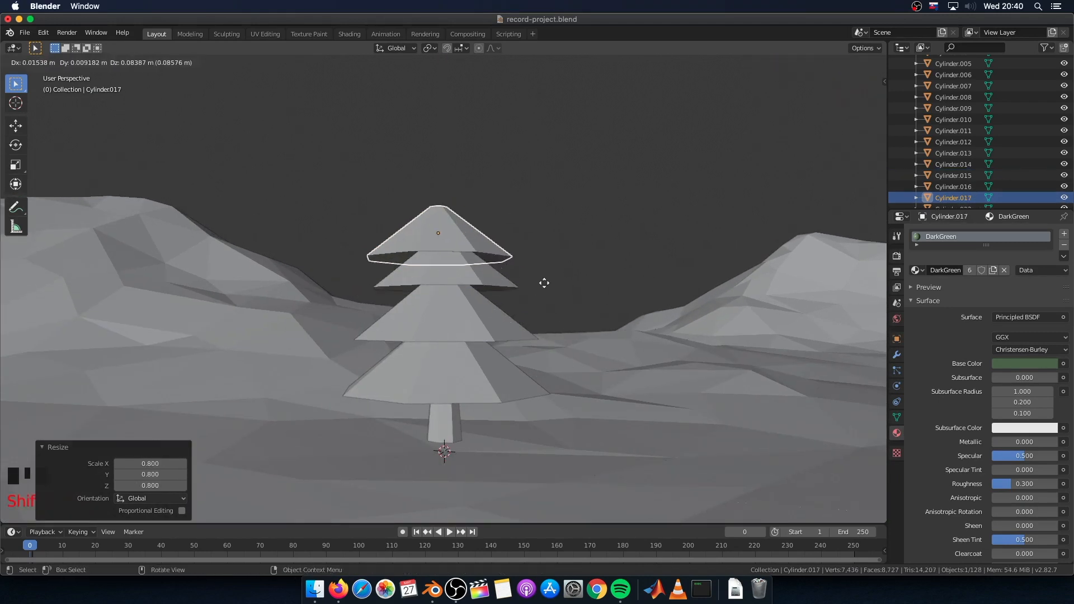
{"action": "type", "text": "s0.7"}
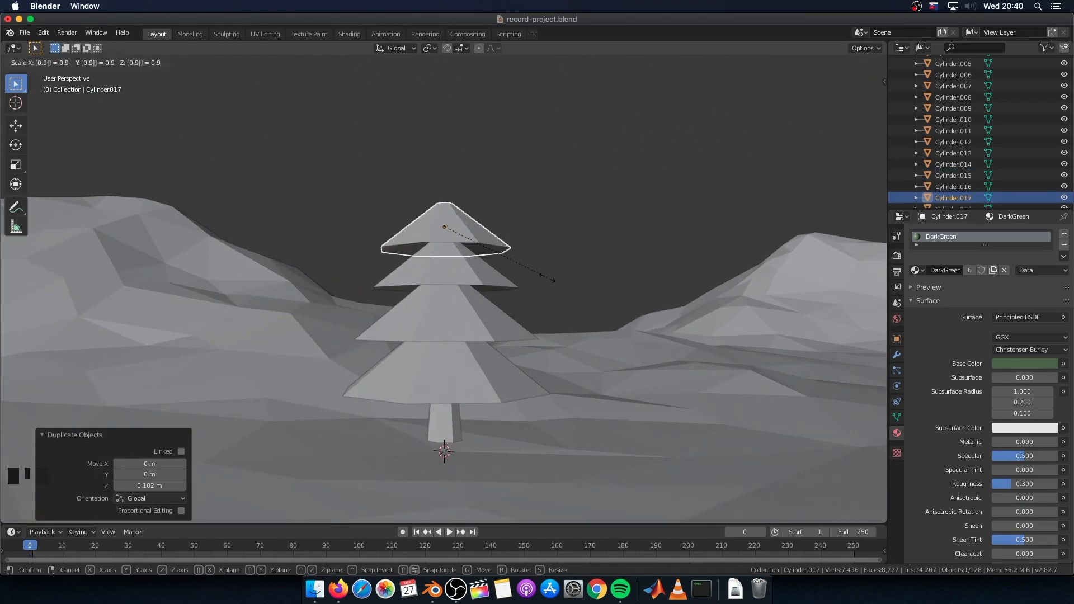
{"action": "key", "text": "Return"}
Scale the top foliage tier to 1.325 along Z and raise it by about 0.03 m.
{"action": "middle_click_drag", "start_coordinate": [472, 280], "coordinate": [461, 343], "text": "shift"}
{"action": "middle_click_drag", "start_coordinate": [460, 343], "coordinate": [470, 344]}
{"action": "key", "text": "s"}
{"action": "key", "text": "z"}
{"action": "left_click", "coordinate": [619, 325]}
{"action": "key", "text": "g"}
{"action": "key", "text": "z"}
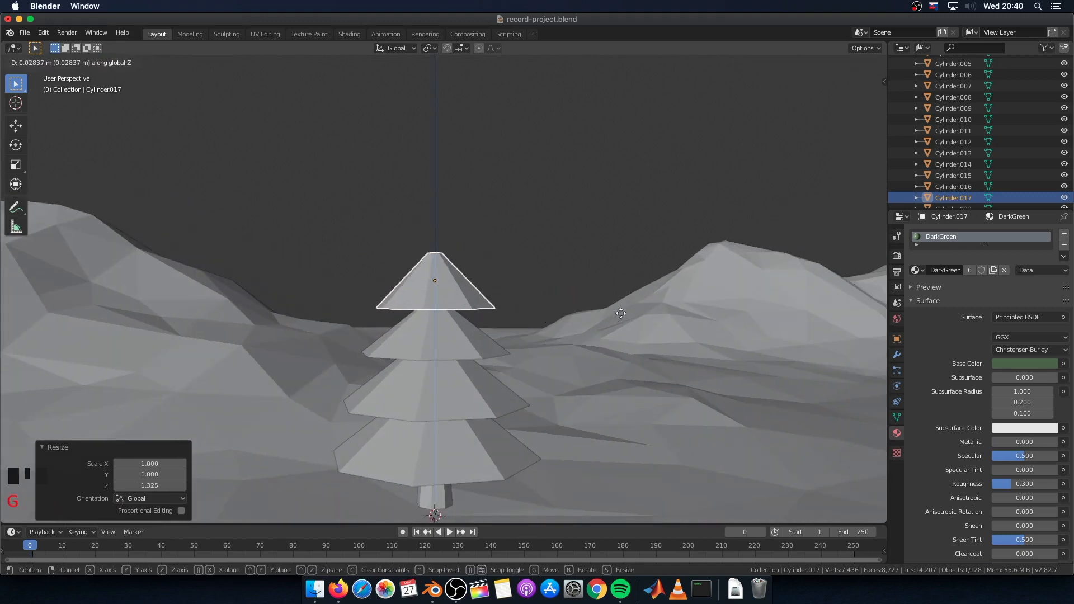
{"action": "left_click", "coordinate": [619, 313]}
Stretch the second foliage tier from the top along the Z axis.
{"action": "left_click", "coordinate": [482, 346]}
{"action": "key", "text": "s"}
{"action": "key", "text": "z"}
{"action": "left_click", "coordinate": [599, 334]}
Scale the third foliage tier from the top to 1.18 along the Z axis.
{"action": "left_click", "coordinate": [482, 392]}
{"action": "key", "text": "s"}
{"action": "key", "text": "z"}
{"action": "right_click", "coordinate": [486, 395]}
{"action": "key", "text": "s"}
{"action": "key", "text": "z"}
{"action": "left_click", "coordinate": [495, 393]}
From the top view, rotate the third foliage tier from the top by about 22° and scale it to 0.98.
{"action": "middle_click_drag", "start_coordinate": [495, 394], "coordinate": [503, 329], "text": "shift"}
{"action": "mouse_move", "coordinate": [503, 329]}
{"action": "middle_mouse_down"}
{"action": "mouse_move", "coordinate": [531, 327]}
{"action": "mouse_move", "coordinate": [498, 327]}
{"action": "middle_mouse_up"}
{"action": "key", "text": "z"}
{"action": "key", "text": "z"}
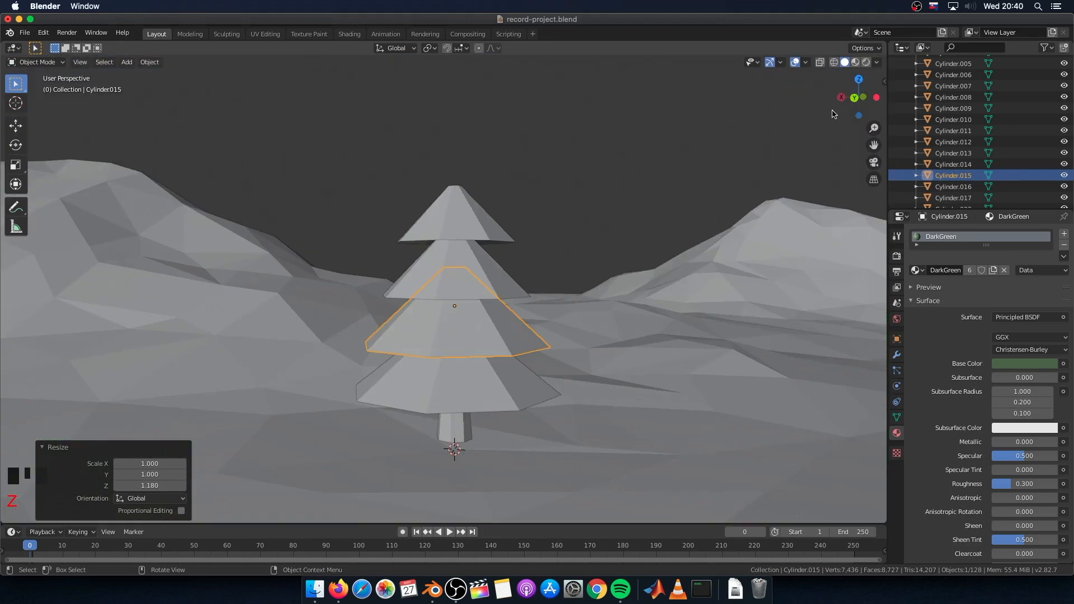
{"action": "left_click", "coordinate": [859, 79]}
{"action": "key", "text": "r"}
{"action": "left_click", "coordinate": [626, 277]}
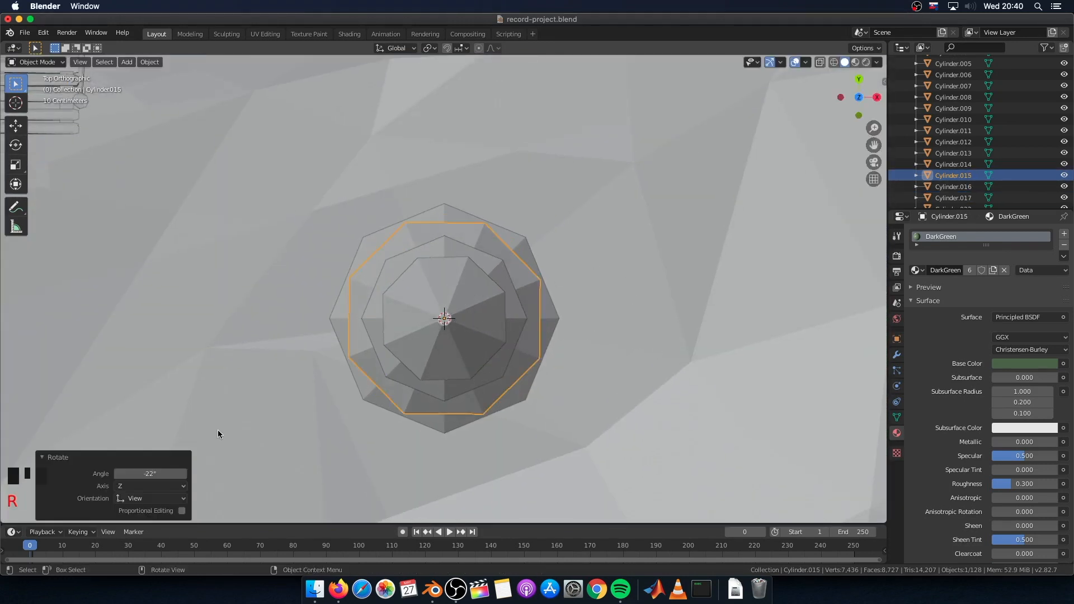
{"action": "key", "text": "s"}
{"action": "left_click", "coordinate": [528, 292]}
In the back view, tilt the bottom foliage tier slightly and rotate the second tier from the top by about 1.5°.
{"action": "middle_click_drag", "start_coordinate": [528, 292], "coordinate": [733, 252]}
{"action": "scroll", "coordinate": [671, 262], "scroll_direction": "down", "scroll_amount": 5}
{"action": "middle_click_drag", "start_coordinate": [559, 279], "coordinate": [648, 263], "text": "alt"}
{"action": "scroll", "coordinate": [520, 335], "scroll_direction": "up", "scroll_amount": 5}
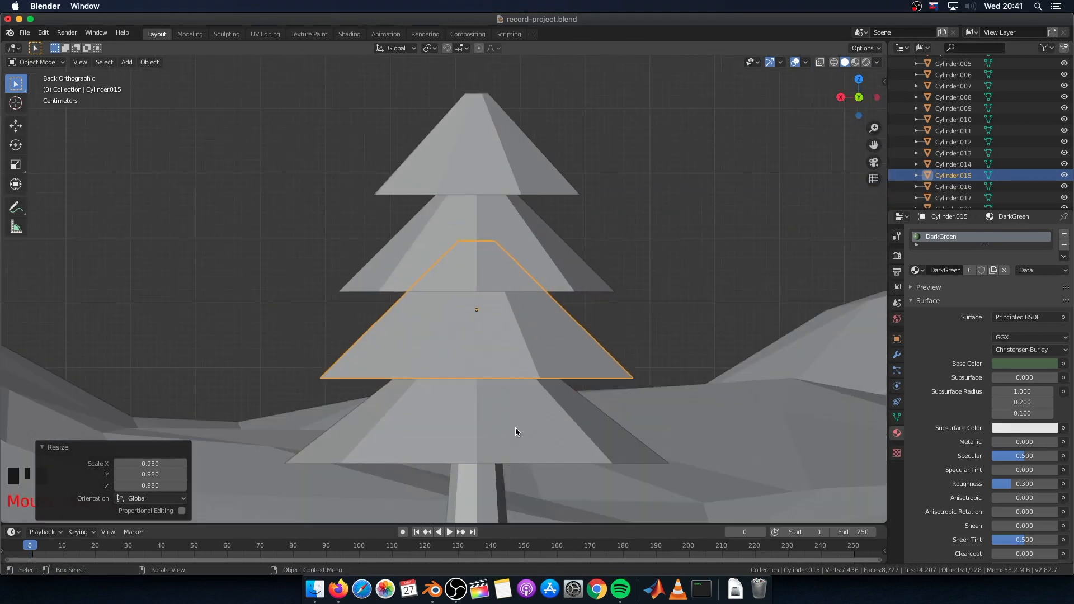
{"action": "left_click", "coordinate": [516, 428]}
{"action": "key", "text": "r"}
{"action": "left_click", "coordinate": [697, 410]}
{"action": "left_click", "coordinate": [540, 260]}
{"action": "key", "text": "r"}
{"action": "left_click", "coordinate": [688, 299]}
Rotate the lowest foliage tier slightly from a different viewing angle.
{"action": "left_click", "coordinate": [840, 97]}
{"action": "left_click", "coordinate": [876, 97]}
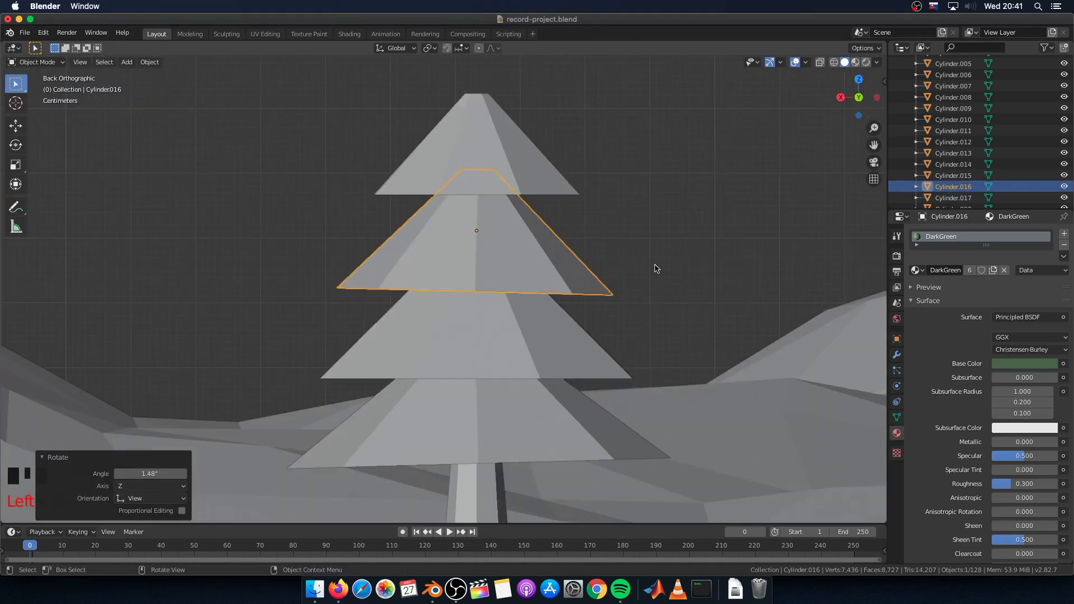
{"action": "left_click", "coordinate": [572, 342]}
{"action": "middle_click_drag", "start_coordinate": [707, 264], "coordinate": [659, 227]}
{"action": "left_click", "coordinate": [547, 360]}
{"action": "key", "text": "r"}
{"action": "left_click", "coordinate": [548, 360]}
Join the four foliage tiers and the trunk into one object and select its DarkGreen material slot.
{"action": "left_click", "coordinate": [462, 269], "text": "shift"}
{"action": "left_click", "coordinate": [457, 189], "text": "shift"}
{"action": "left_click", "coordinate": [462, 124], "text": "shift"}
{"action": "left_click", "coordinate": [468, 398], "text": "shift"}
{"action": "key", "text": "ctrl+j"}
{"action": "middle_click_drag", "start_coordinate": [346, 391], "coordinate": [414, 388]}
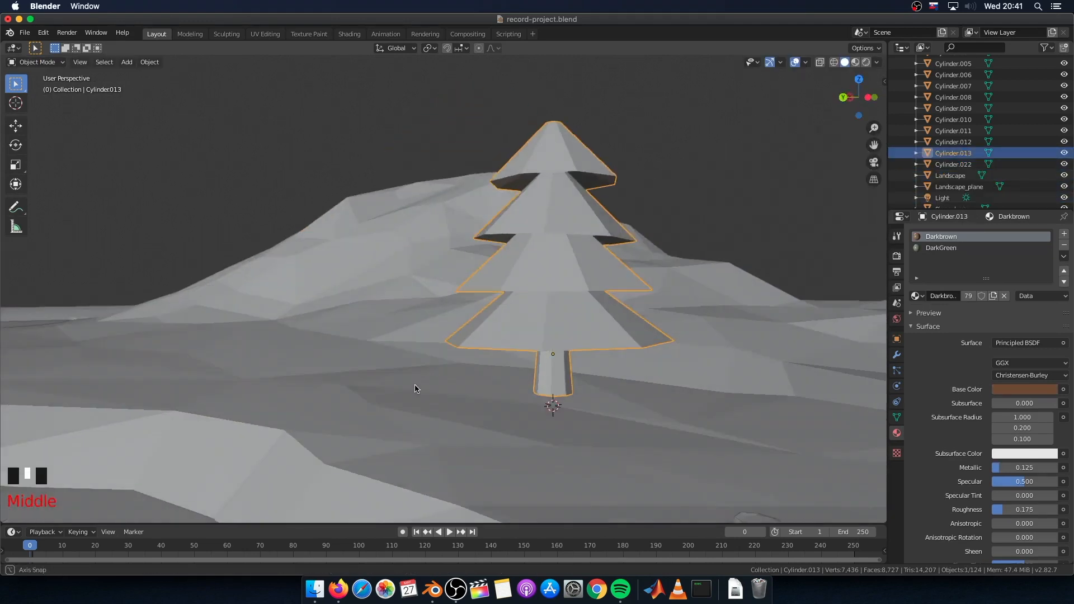
{"action": "key", "text": "z"}
{"action": "left_click", "coordinate": [940, 247]}
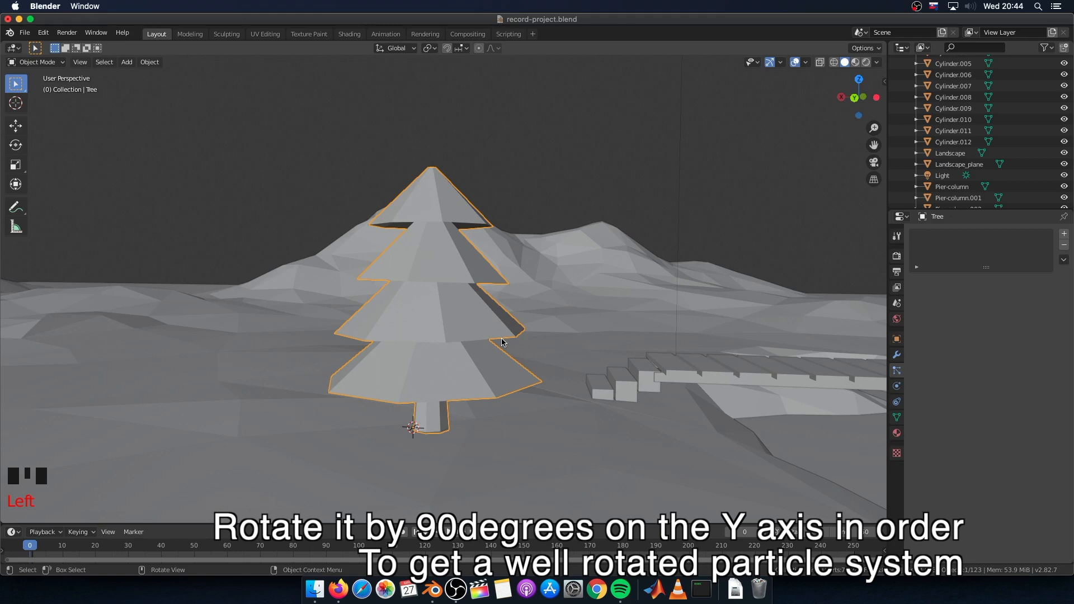
Rotate the tree 90° around the global Y axis.
{"action": "key", "text": "r"}
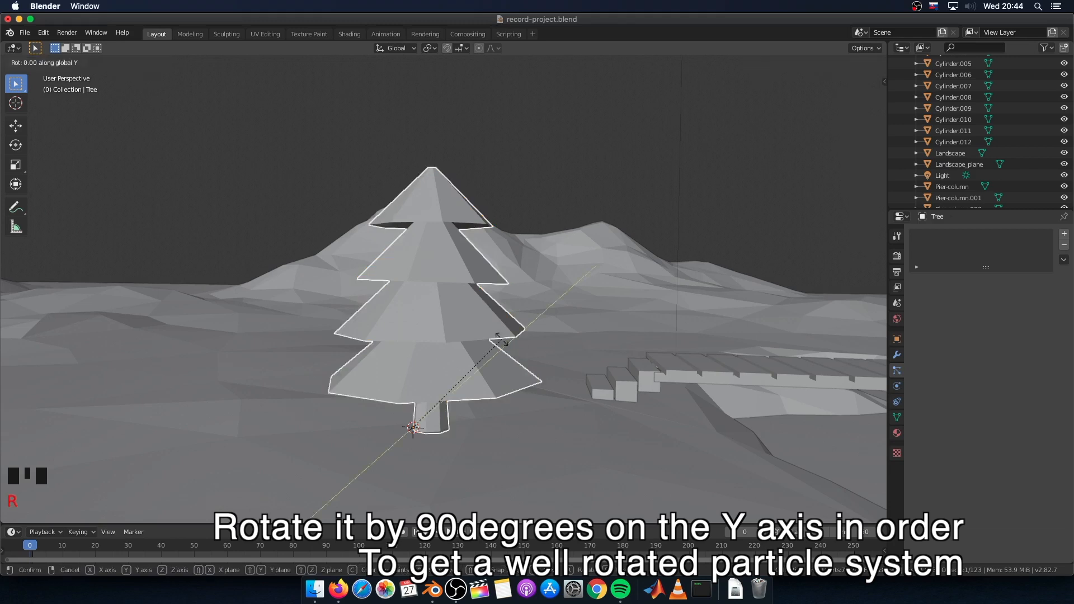
{"action": "type", "text": "-90"}
{"action": "key", "text": "minus"}
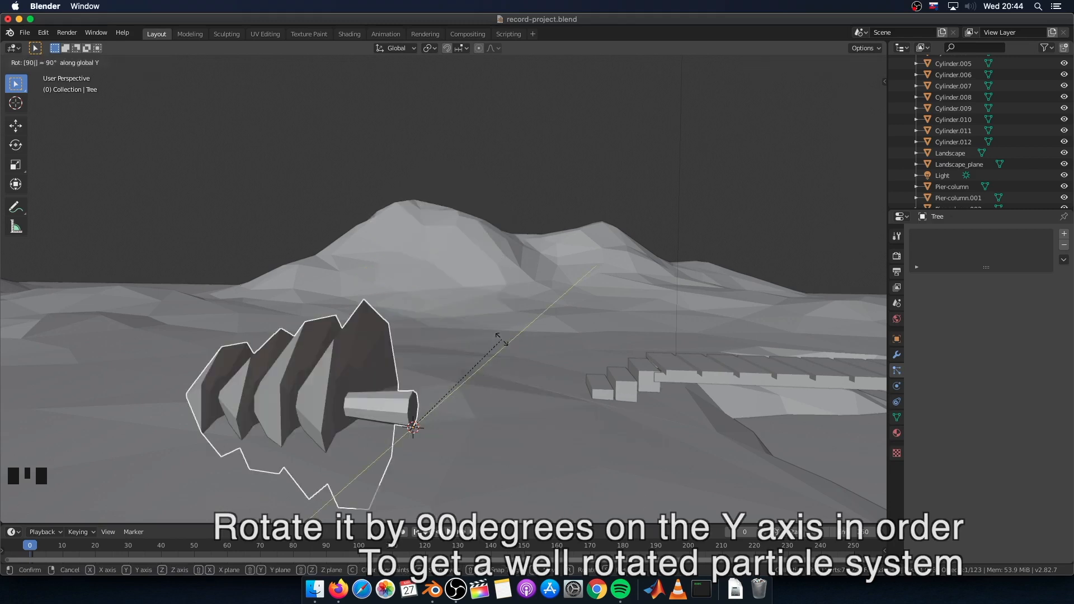
{"action": "key", "text": "Return"}
{"action": "middle_click_drag", "start_coordinate": [244, 365], "coordinate": [461, 371], "text": "shift"}
{"action": "scroll", "coordinate": [420, 341], "scroll_direction": "down", "scroll_amount": 6}
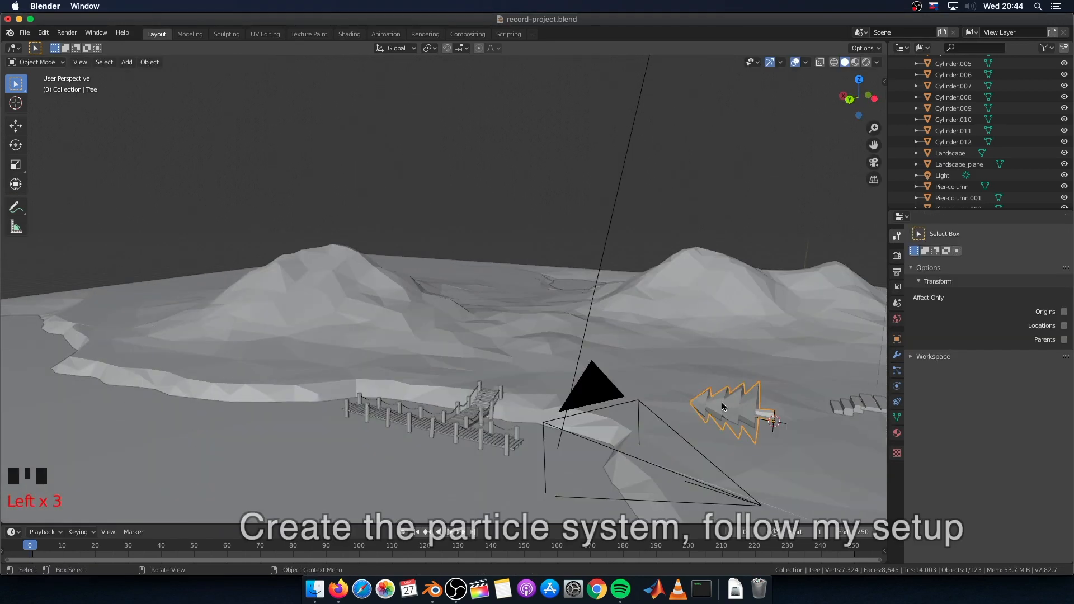
Add a particle system of type Hair to the Landscape object and enable its Advanced option.
{"action": "left_click", "coordinate": [445, 356]}
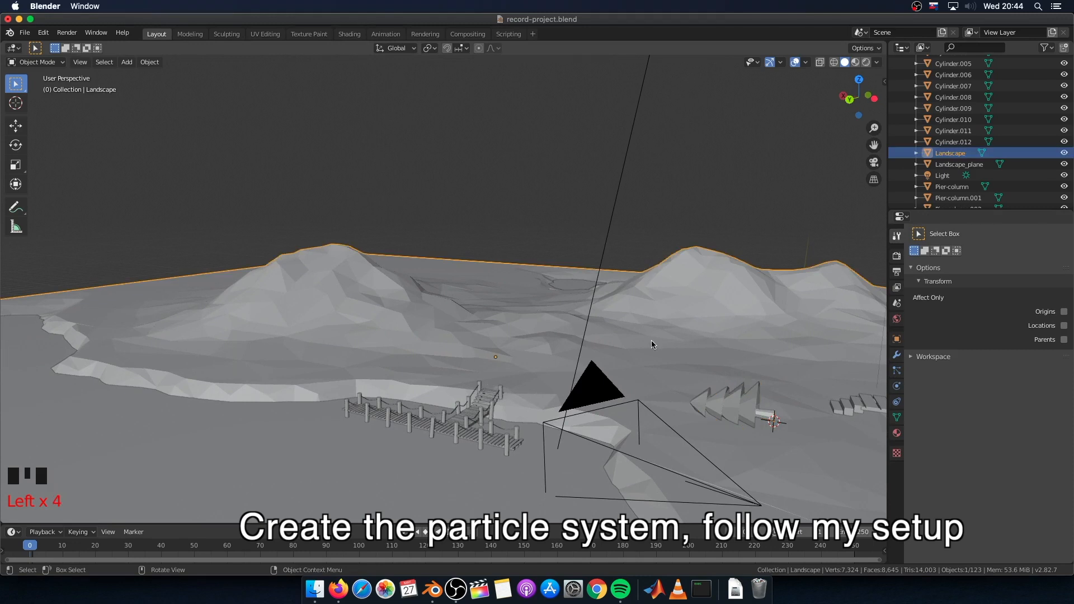
{"action": "left_click", "coordinate": [896, 372]}
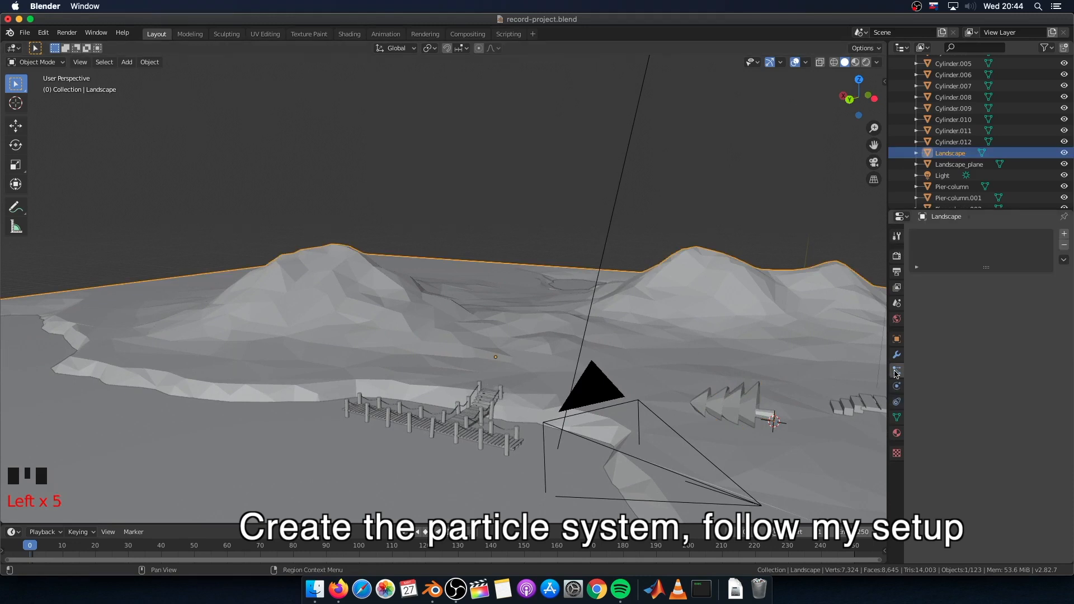
{"action": "left_click", "coordinate": [1065, 234]}
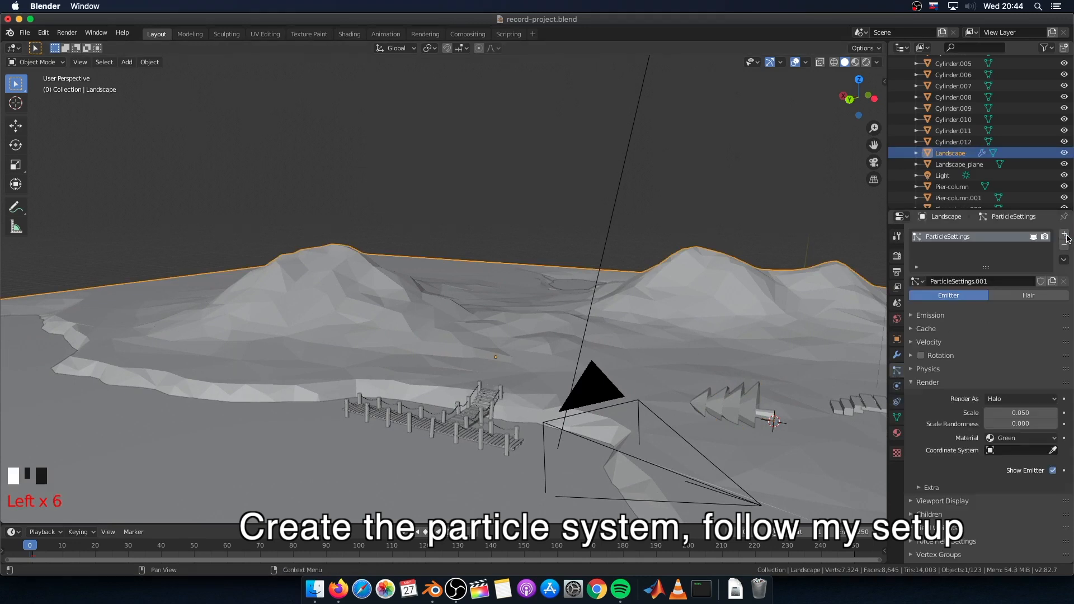
{"action": "left_click", "coordinate": [1027, 295]}
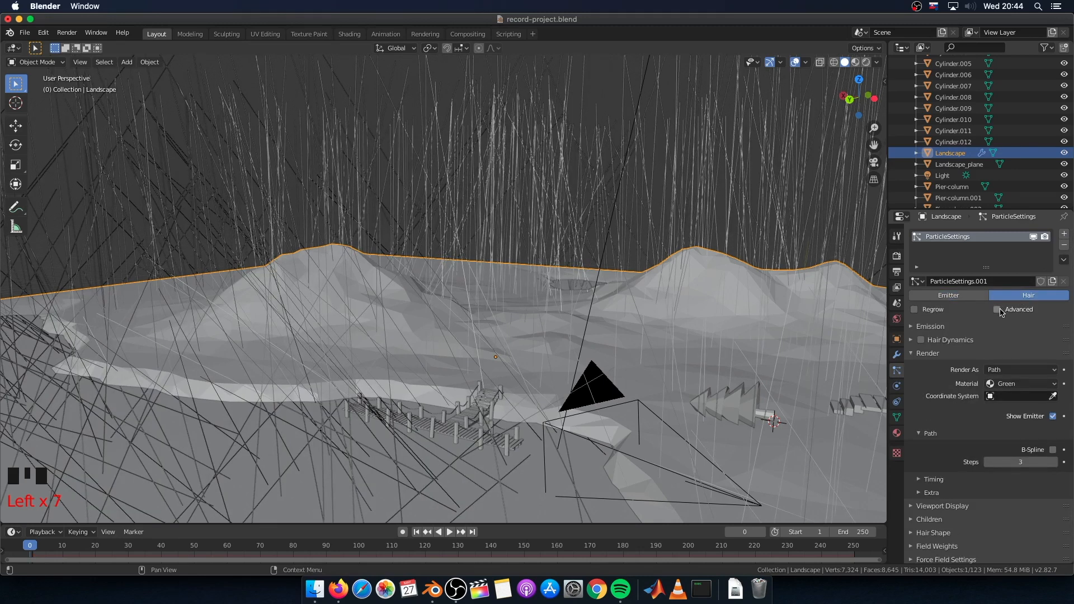
{"action": "left_click", "coordinate": [997, 310]}
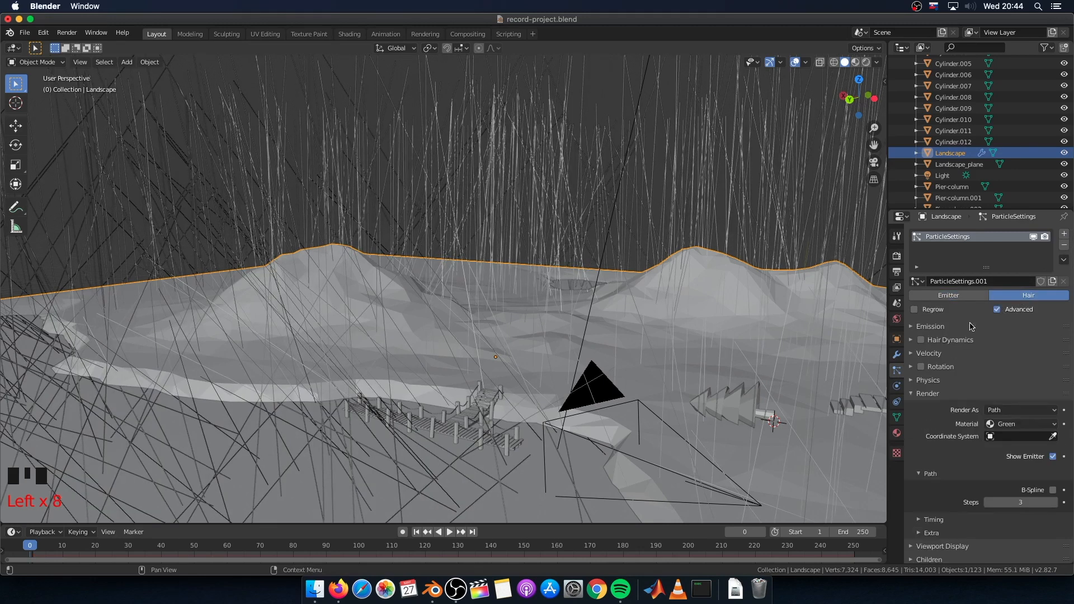
Render the landscape's particles as Object with Tree as the instance object.
{"action": "left_click", "coordinate": [937, 395]}
{"action": "left_click", "coordinate": [937, 395]}
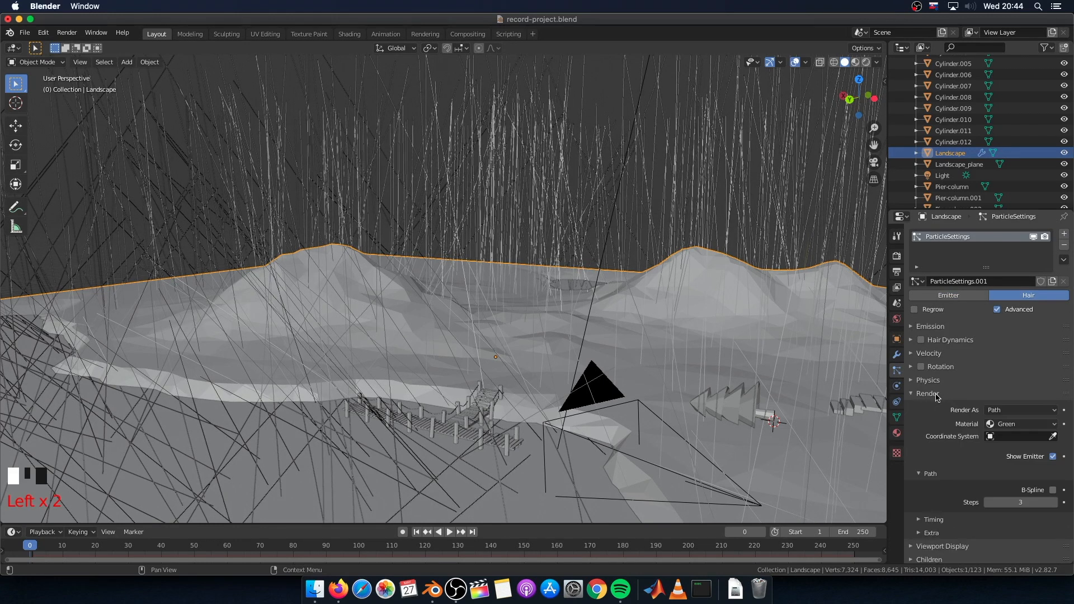
{"action": "left_click", "coordinate": [1008, 411]}
{"action": "left_click", "coordinate": [1010, 447]}
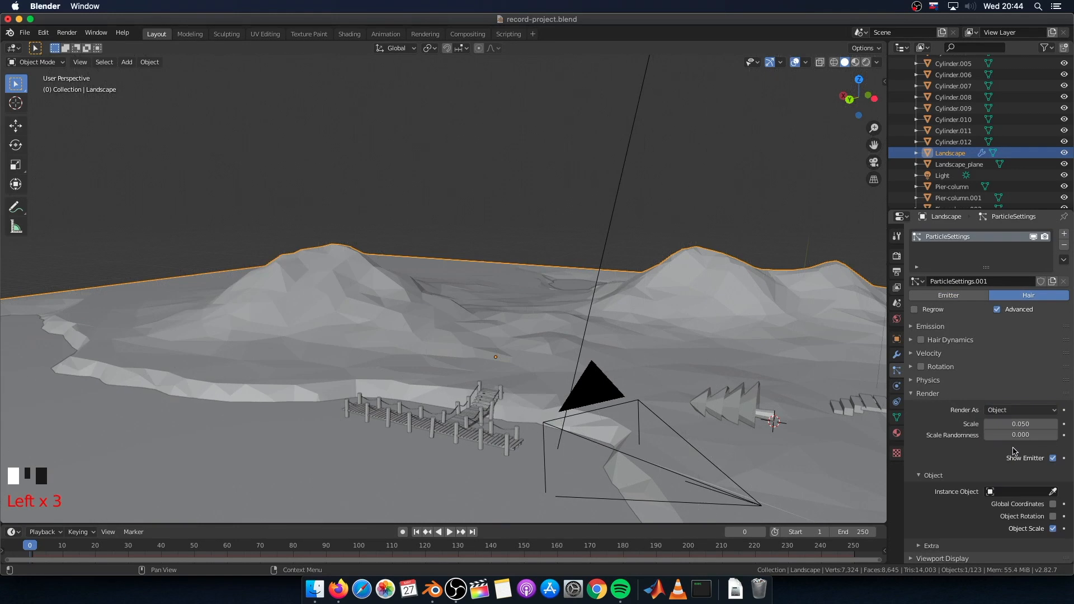
{"action": "left_click", "coordinate": [1017, 493]}
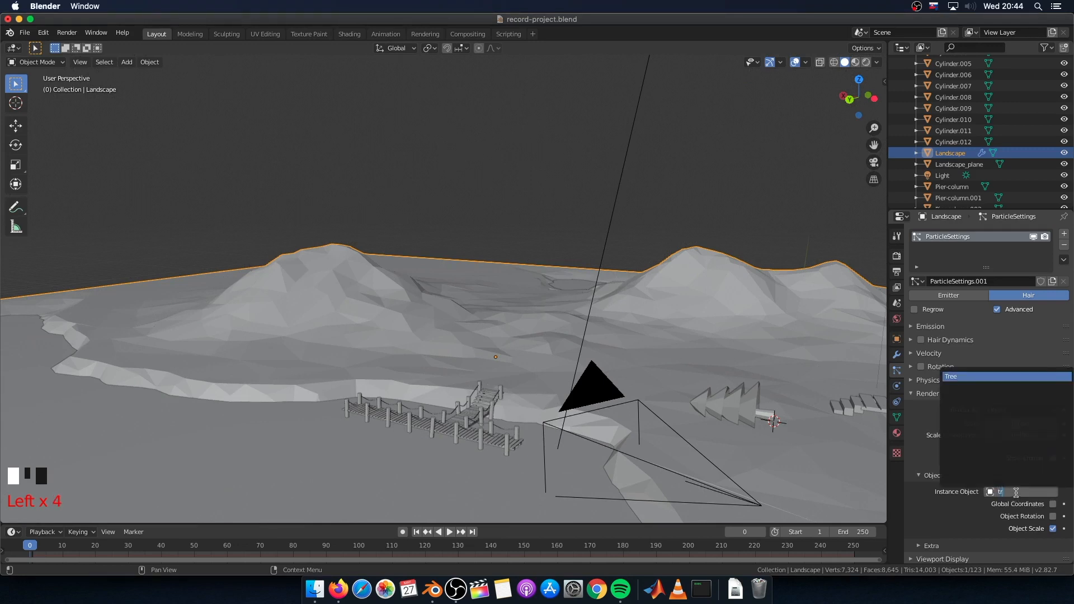
{"action": "left_click", "coordinate": [974, 377]}
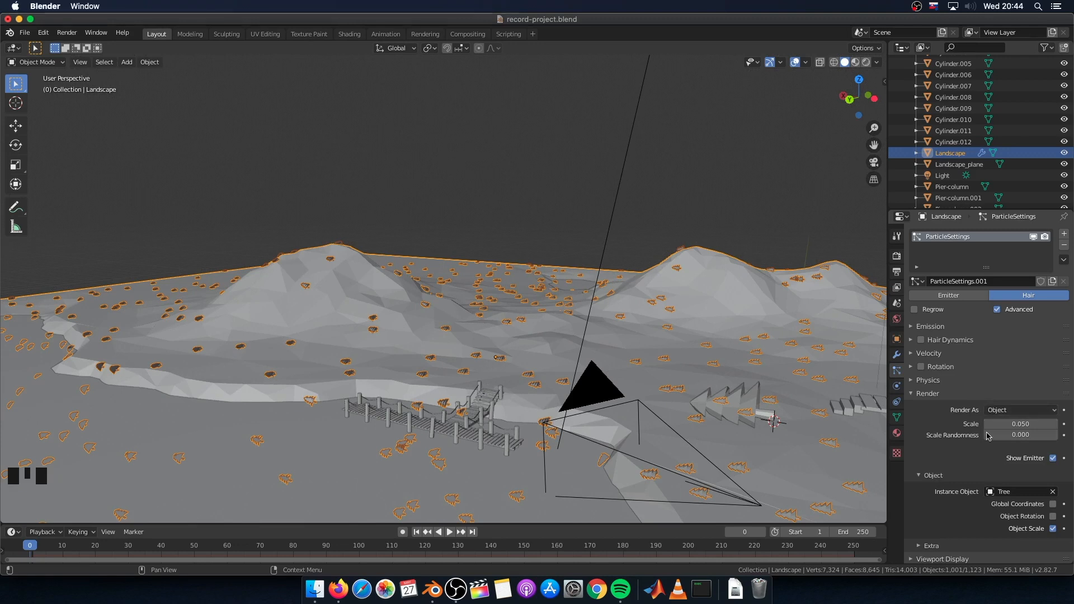
Enable Object Rotation for the tree particles and set their scale to 0.33.
{"action": "left_click", "coordinate": [1052, 516]}
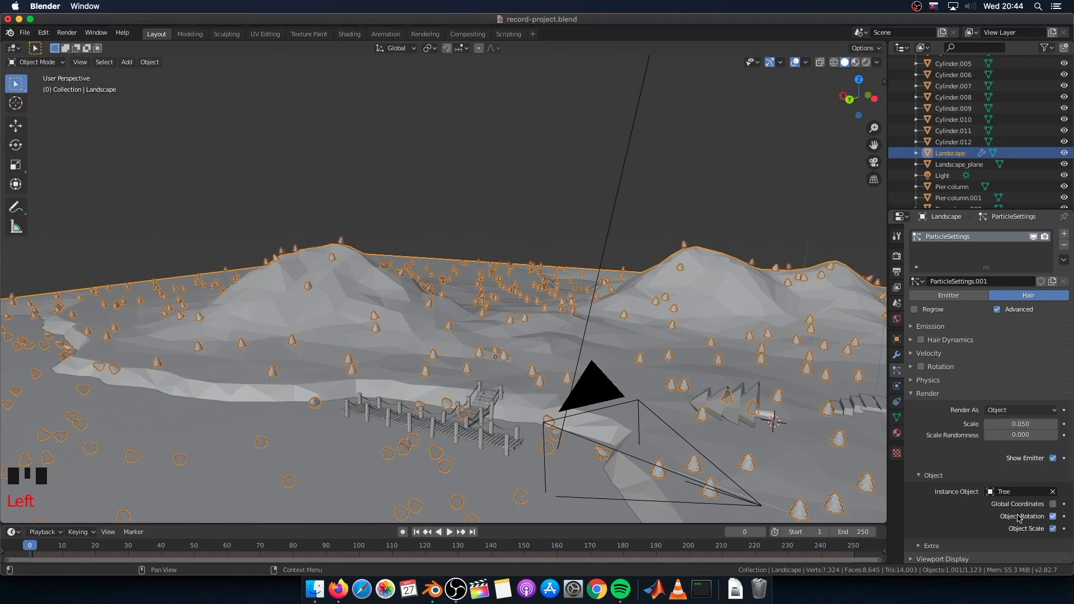
{"action": "left_click_drag", "start_coordinate": [1020, 424], "coordinate": [1049, 424]}
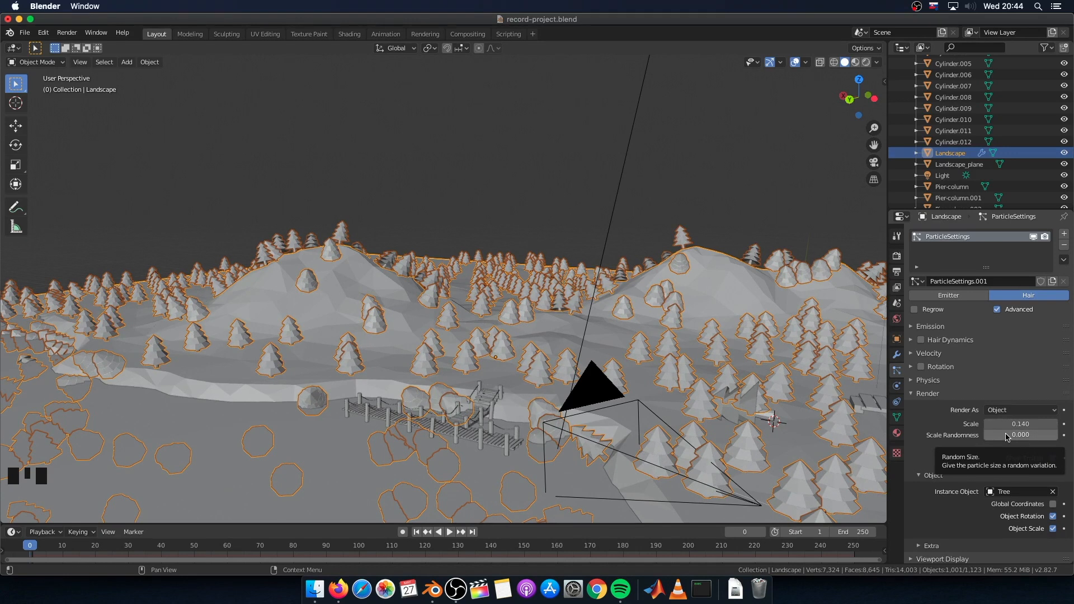
{"action": "type", "text": "0.33"}
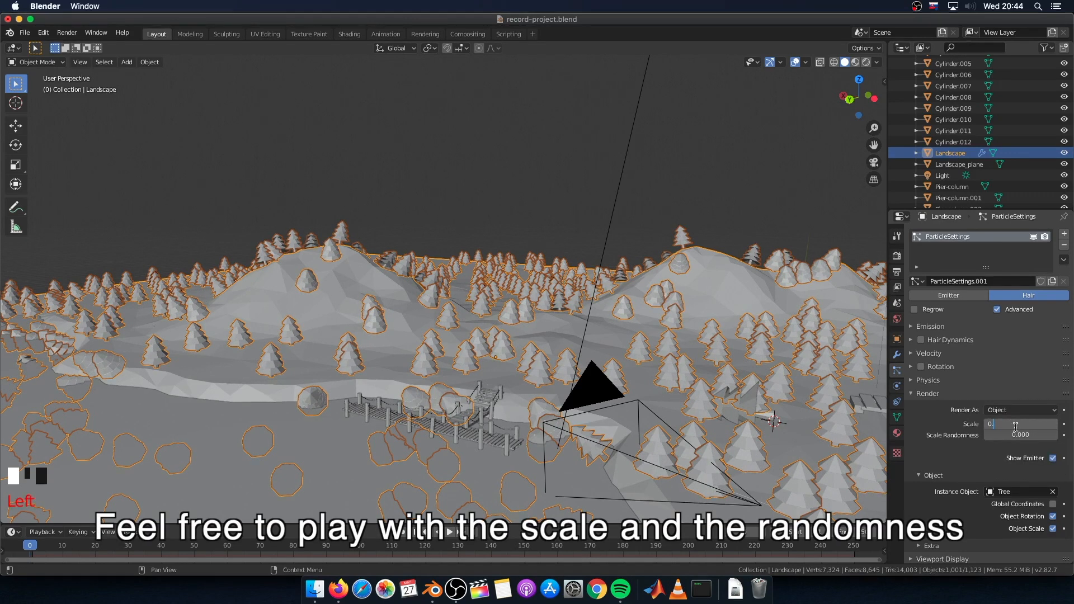
{"action": "key", "text": "Return"}
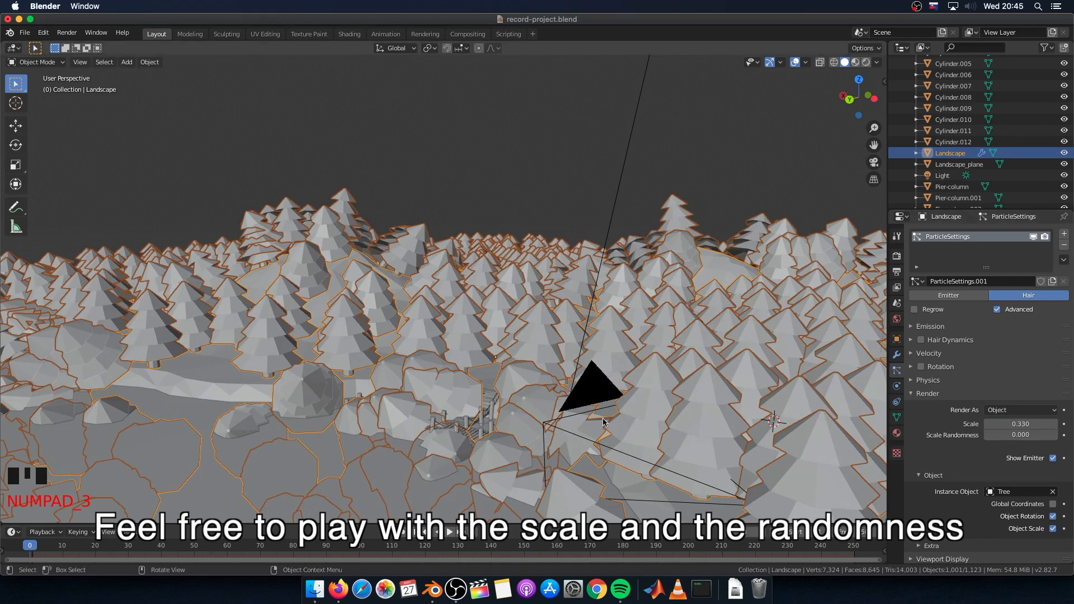
Set the particles' scale randomness to about 0.76 and hide the particle system in the viewport.
{"action": "middle_click_drag", "start_coordinate": [509, 367], "coordinate": [512, 334], "text": "shift"}
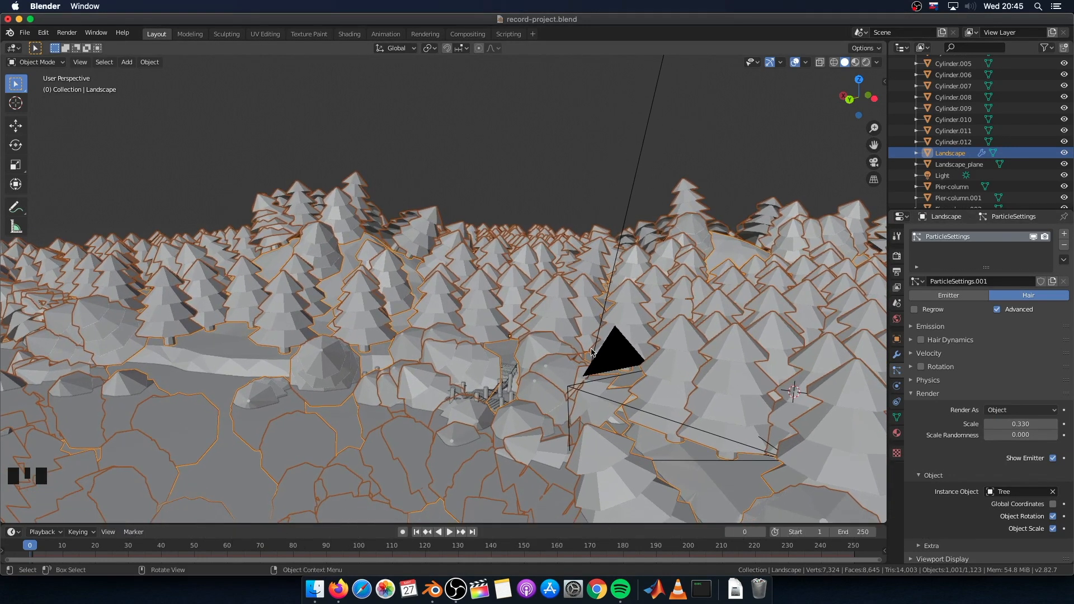
{"action": "left_click_drag", "start_coordinate": [1001, 435], "coordinate": [1046, 435]}
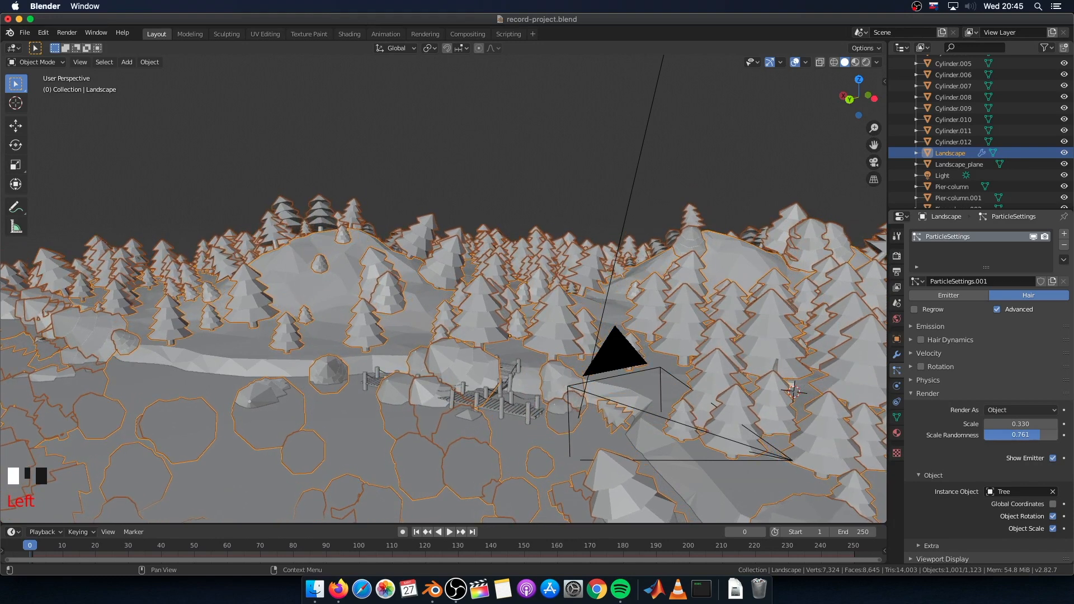
{"action": "scroll", "coordinate": [541, 433], "scroll_direction": "up", "scroll_amount": 4}
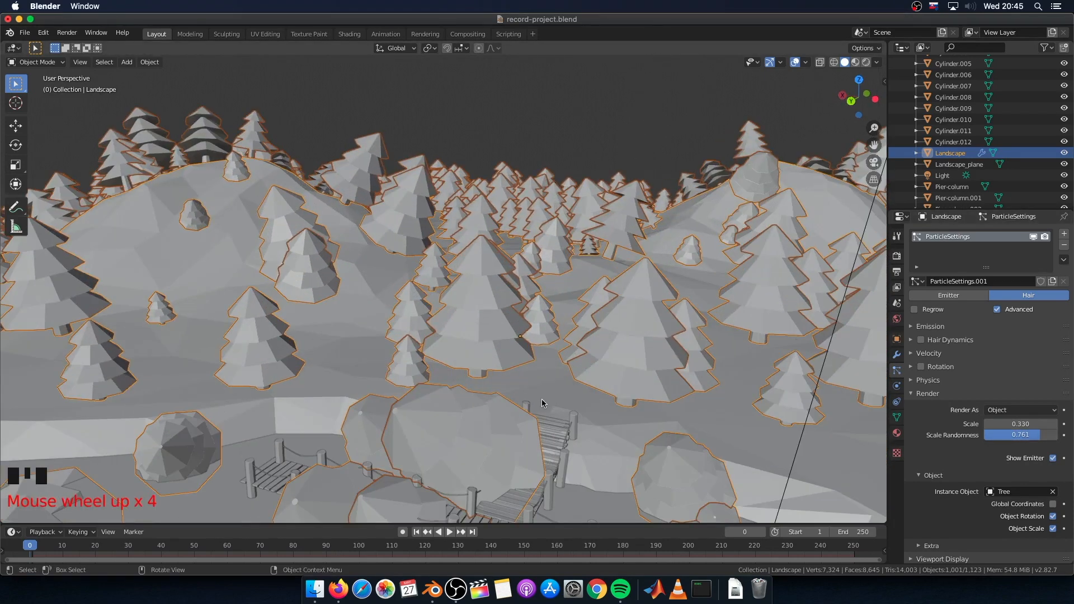
{"action": "left_click", "coordinate": [1033, 236]}
{"action": "scroll", "coordinate": [429, 295], "scroll_direction": "down", "scroll_amount": 4}
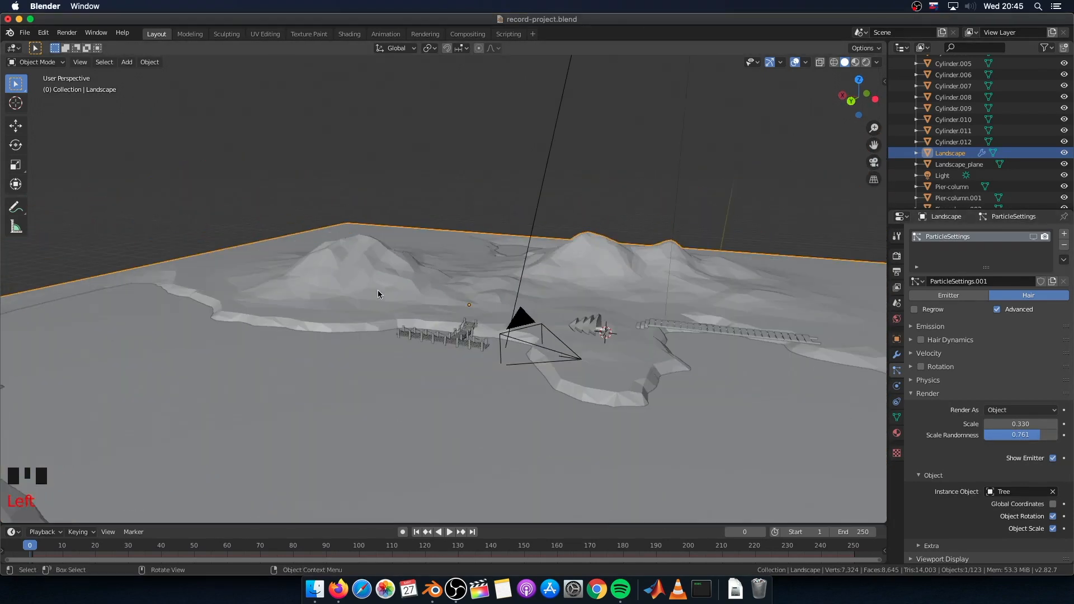
Subdivide the entire landscape mesh once in Edit Mode and return to Object Mode.
{"action": "left_click", "coordinate": [55, 65]}
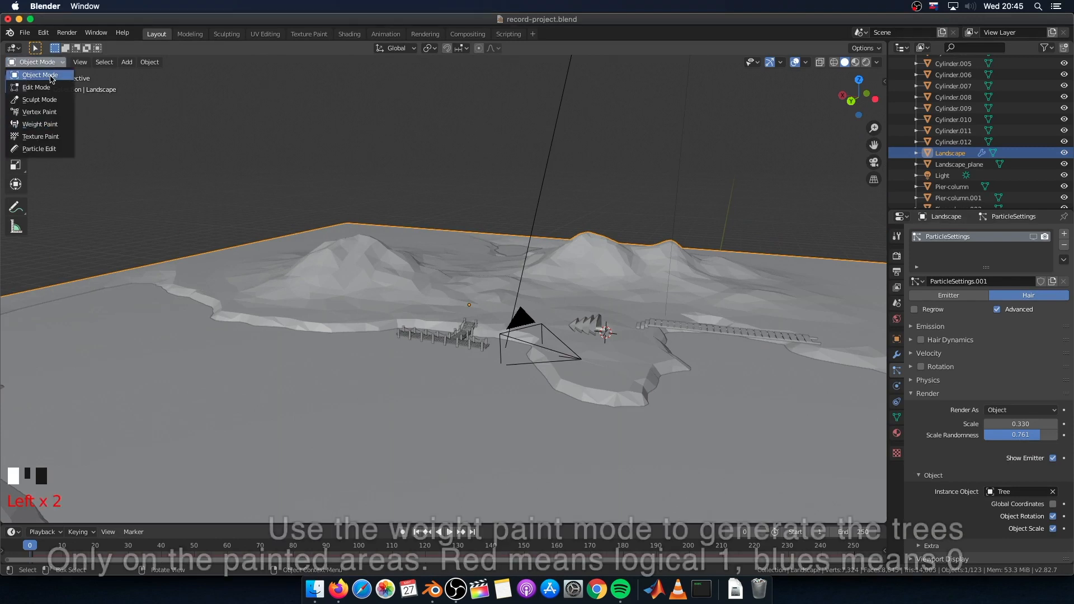
{"action": "left_click", "coordinate": [36, 87]}
{"action": "middle_click_drag", "start_coordinate": [314, 278], "coordinate": [306, 224]}
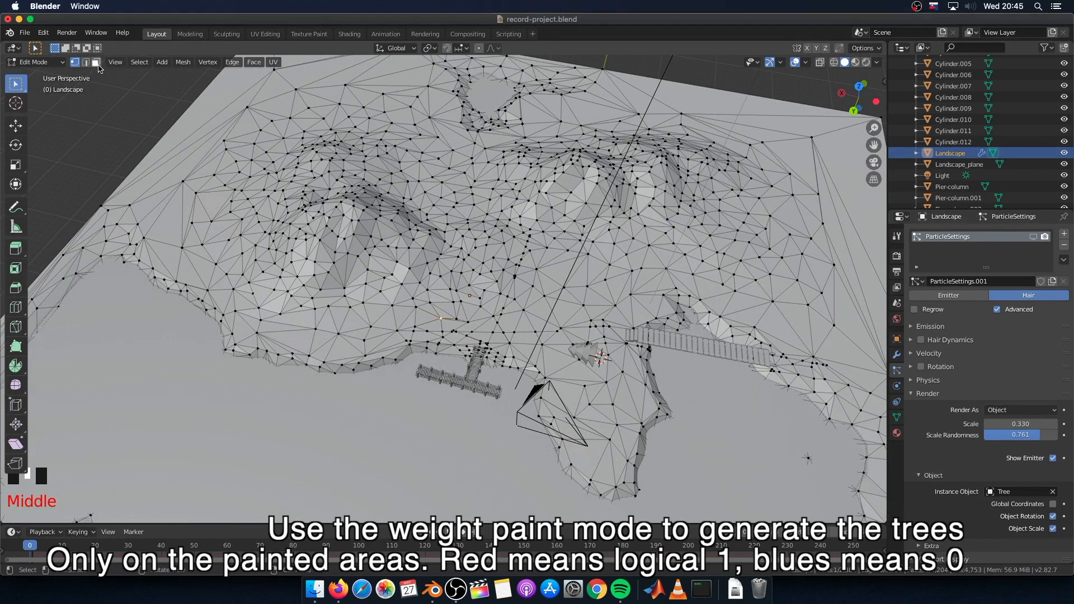
{"action": "key", "text": "a"}
{"action": "right_click", "coordinate": [354, 277]}
{"action": "left_click", "coordinate": [413, 280]}
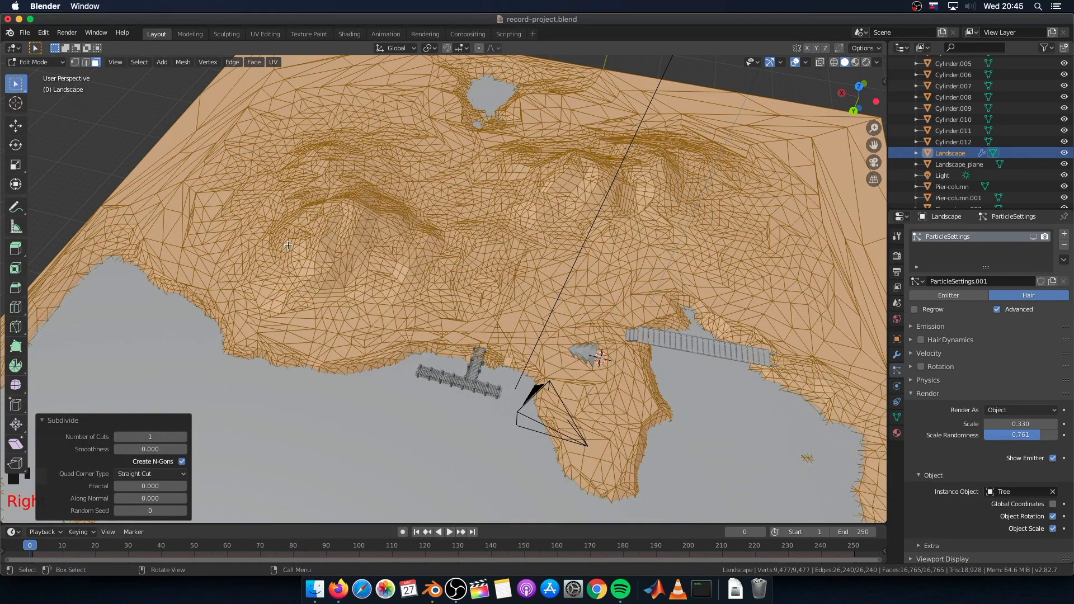
{"action": "key", "text": "Tab"}
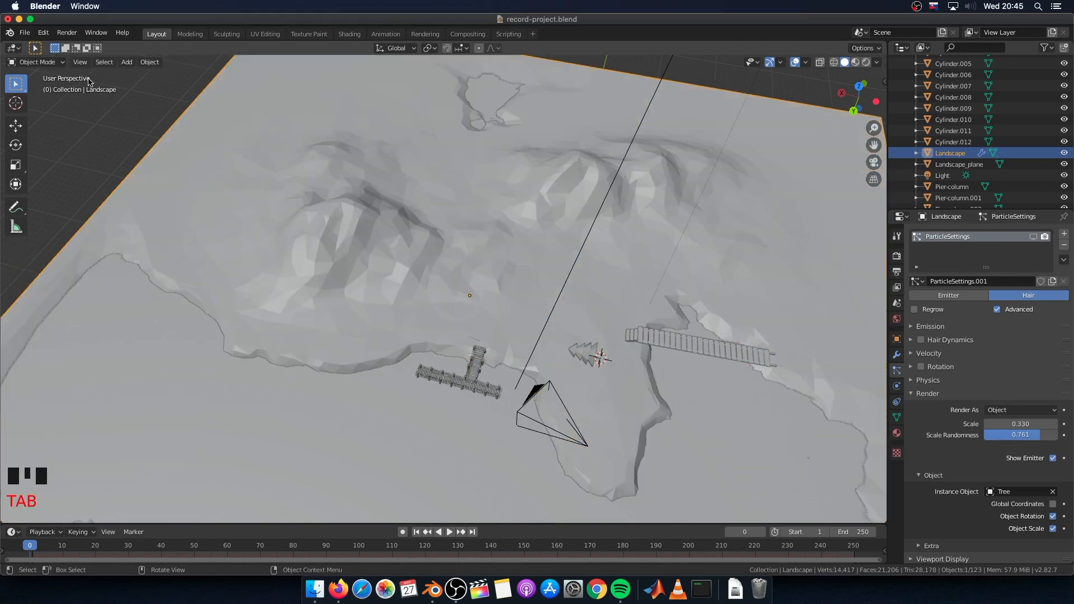
Switch the landscape to Weight Paint and paint a first area of weight on the land inland of the pier.
{"action": "left_click", "coordinate": [51, 64]}
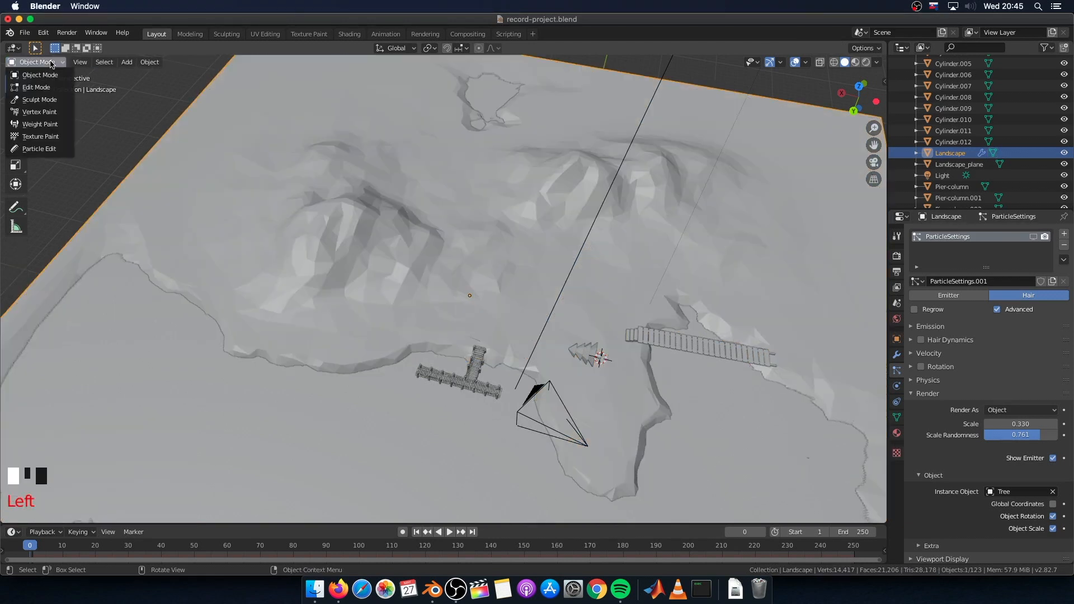
{"action": "left_click", "coordinate": [40, 124]}
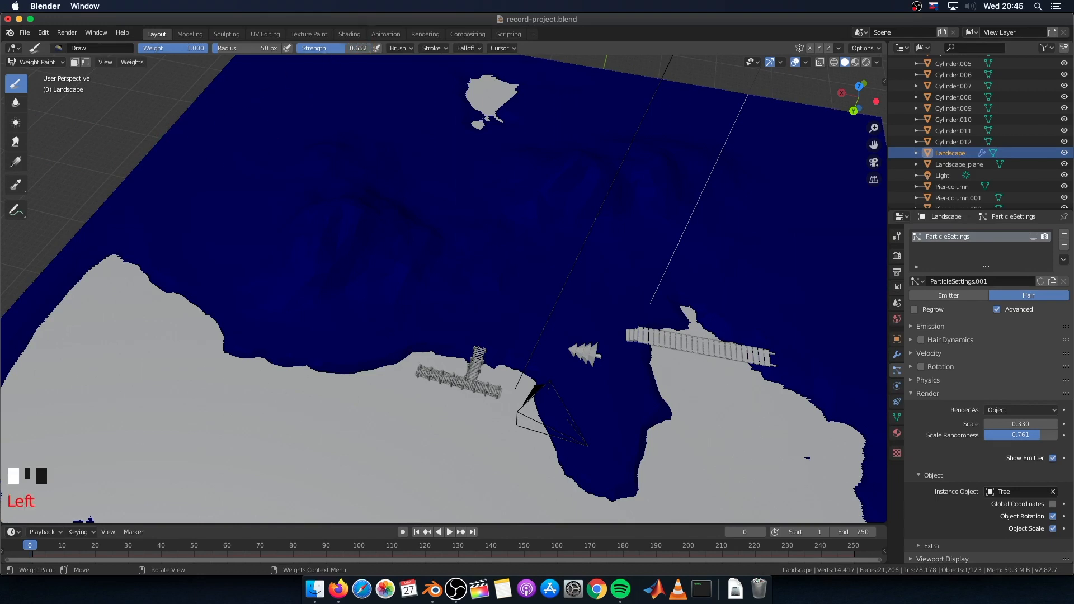
{"action": "scroll", "coordinate": [422, 333], "scroll_direction": "up", "scroll_amount": 5}
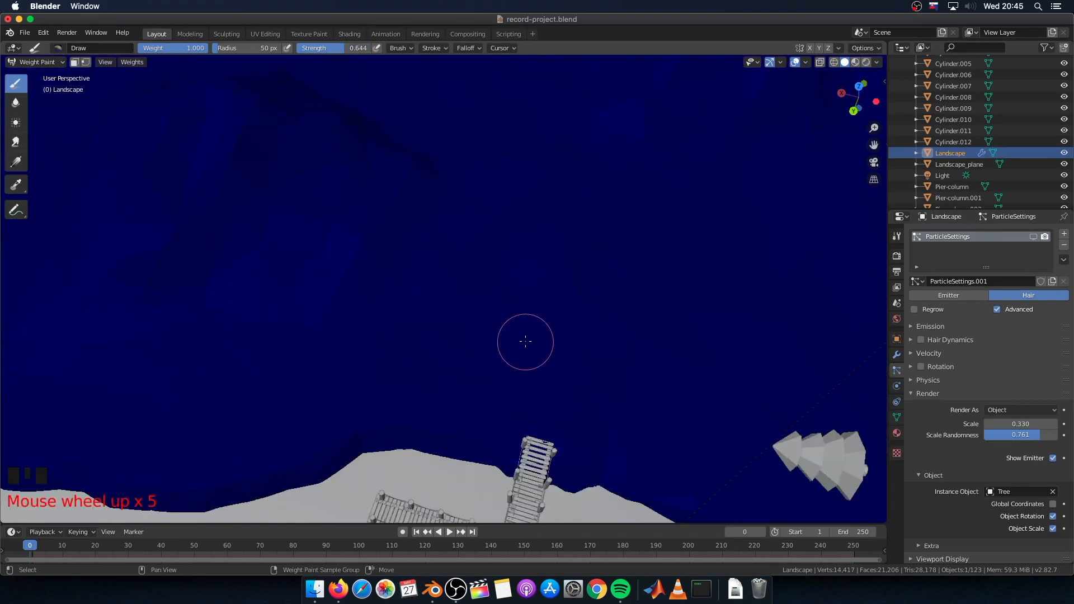
{"action": "middle_click_drag", "start_coordinate": [522, 340], "coordinate": [449, 307], "text": "shift"}
{"action": "mouse_move", "coordinate": [452, 309]}
{"action": "left_mouse_down"}
{"action": "mouse_move", "coordinate": [376, 283]}
{"action": "mouse_move", "coordinate": [413, 319]}
{"action": "mouse_move", "coordinate": [420, 272]}
{"action": "mouse_move", "coordinate": [358, 313]}
{"action": "left_mouse_up"}
Use rendered shading to locate the sand paths and paint weight on the grass on both sides of them.
{"action": "key", "text": "z"}
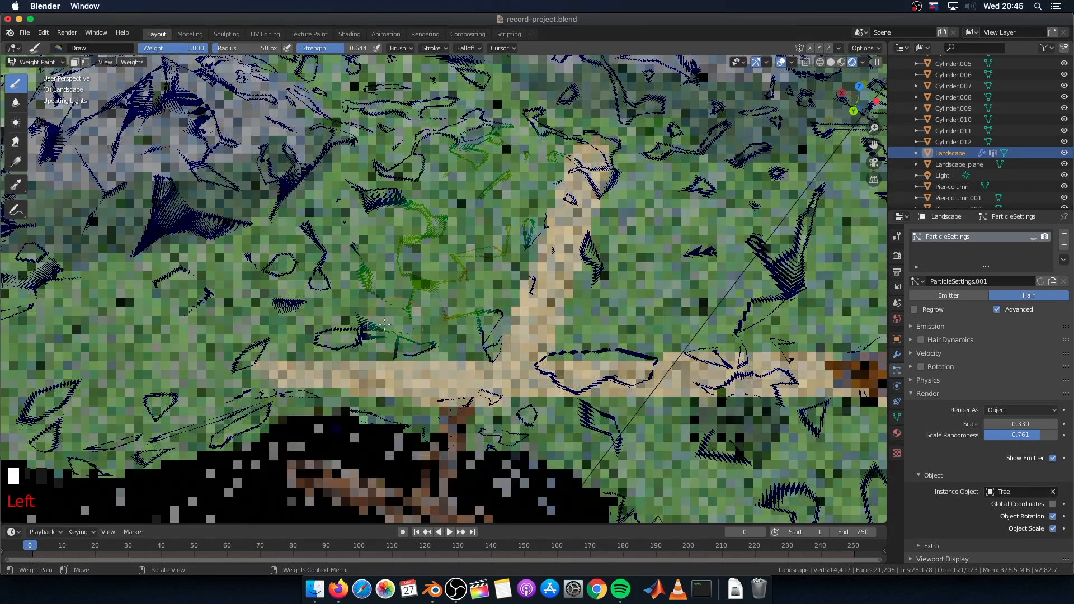
{"action": "left_click_drag", "start_coordinate": [587, 263], "coordinate": [634, 219]}
{"action": "mouse_move", "coordinate": [598, 417]}
{"action": "left_mouse_down"}
{"action": "mouse_move", "coordinate": [805, 501]}
{"action": "mouse_move", "coordinate": [583, 425]}
{"action": "left_mouse_up"}
{"action": "key", "text": "z"}
{"action": "left_click", "coordinate": [659, 425]}
{"action": "mouse_move", "coordinate": [605, 288]}
{"action": "left_mouse_down"}
{"action": "mouse_move", "coordinate": [612, 274]}
{"action": "mouse_move", "coordinate": [756, 253]}
{"action": "mouse_move", "coordinate": [777, 207]}
{"action": "mouse_move", "coordinate": [811, 240]}
{"action": "left_mouse_up"}
Paint weight on the peninsula beside the pier and along the inner side of the shore path.
{"action": "middle_click_drag", "start_coordinate": [783, 291], "coordinate": [742, 176], "text": "shift"}
{"action": "mouse_move", "coordinate": [643, 341]}
{"action": "left_mouse_down"}
{"action": "mouse_move", "coordinate": [766, 380]}
{"action": "mouse_move", "coordinate": [637, 425]}
{"action": "left_mouse_up"}
{"action": "middle_click_drag", "start_coordinate": [358, 246], "coordinate": [488, 347], "text": "shift"}
{"action": "left_click_drag", "start_coordinate": [336, 313], "coordinate": [195, 386]}
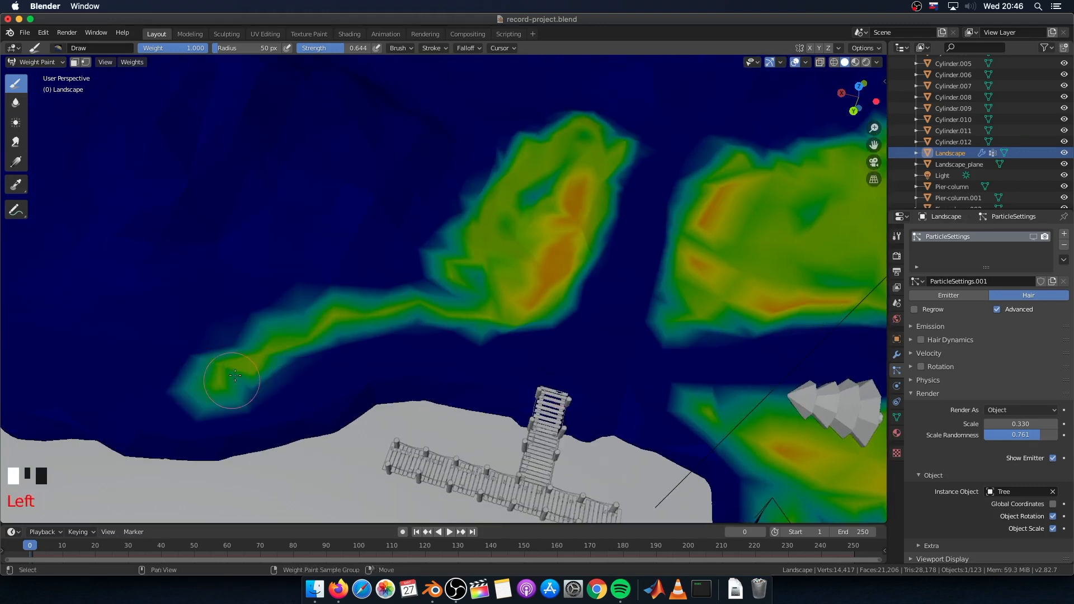
{"action": "middle_click_drag", "start_coordinate": [358, 363], "coordinate": [260, 296]}
{"action": "middle_click_drag", "start_coordinate": [313, 335], "coordinate": [446, 417], "text": "shift"}
{"action": "mouse_move", "coordinate": [446, 417]}
{"action": "left_mouse_down"}
{"action": "mouse_move", "coordinate": [727, 338]}
{"action": "mouse_move", "coordinate": [643, 364]}
{"action": "left_mouse_up"}
Extend the painted weight along the shoreline past the foot of the large mountain to the landscape's outer edge.
{"action": "middle_click_drag", "start_coordinate": [158, 381], "coordinate": [352, 394], "text": "shift"}
{"action": "mouse_move", "coordinate": [386, 414]}
{"action": "left_mouse_down"}
{"action": "mouse_move", "coordinate": [414, 406]}
{"action": "mouse_move", "coordinate": [324, 380]}
{"action": "left_mouse_up"}
{"action": "middle_click_drag", "start_coordinate": [338, 386], "coordinate": [503, 447], "text": "shift"}
{"action": "mouse_move", "coordinate": [582, 369]}
{"action": "left_mouse_down"}
{"action": "mouse_move", "coordinate": [371, 397]}
{"action": "mouse_move", "coordinate": [120, 224]}
{"action": "left_mouse_up"}
{"action": "middle_click_drag", "start_coordinate": [120, 248], "coordinate": [355, 324], "text": "shift"}
{"action": "left_click_drag", "start_coordinate": [392, 336], "coordinate": [274, 241]}
{"action": "left_click_drag", "start_coordinate": [199, 193], "coordinate": [250, 227]}
{"action": "middle_click_drag", "start_coordinate": [250, 228], "coordinate": [206, 70], "text": "shift"}
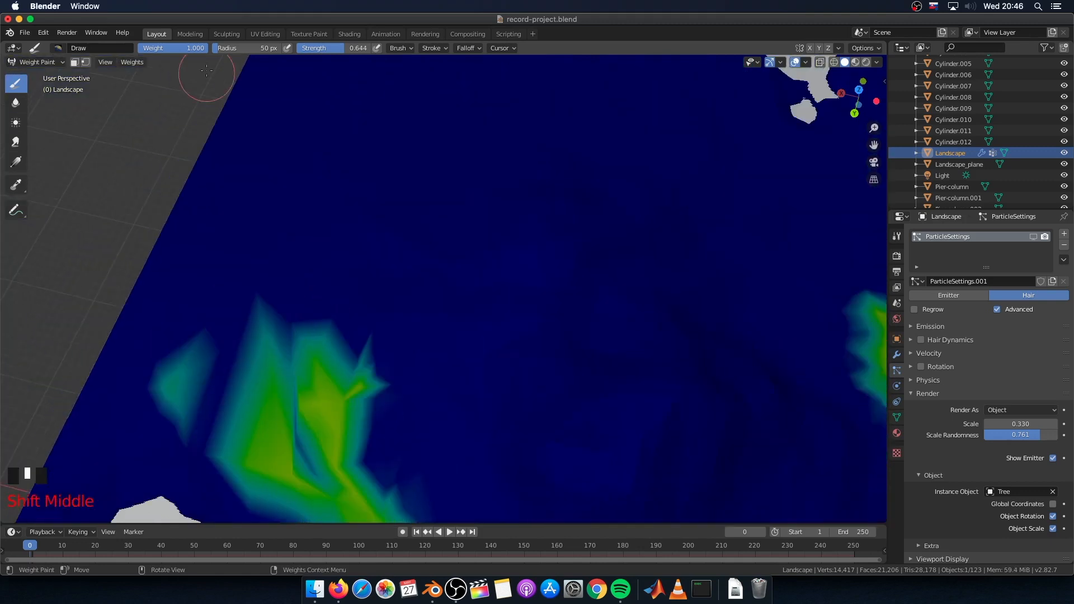
Paint weight along the landscape's outer edge and across the area behind the mountains.
{"action": "mouse_move", "coordinate": [316, 263]}
{"action": "left_mouse_down"}
{"action": "mouse_move", "coordinate": [251, 226]}
{"action": "mouse_move", "coordinate": [144, 375]}
{"action": "left_mouse_up"}
{"action": "scroll", "coordinate": [279, 269], "scroll_direction": "down", "scroll_amount": 5}
{"action": "mouse_move", "coordinate": [431, 174]}
{"action": "left_mouse_down"}
{"action": "mouse_move", "coordinate": [462, 125]}
{"action": "mouse_move", "coordinate": [598, 160]}
{"action": "left_mouse_up"}
{"action": "mouse_move", "coordinate": [413, 140]}
{"action": "left_mouse_down"}
{"action": "mouse_move", "coordinate": [481, 135]}
{"action": "mouse_move", "coordinate": [559, 263]}
{"action": "mouse_move", "coordinate": [654, 168]}
{"action": "mouse_move", "coordinate": [509, 181]}
{"action": "mouse_move", "coordinate": [347, 224]}
{"action": "left_mouse_up"}
Reduce the brush radius to 27 px and paint weight through the valley between the mountains and around the lake.
{"action": "left_click_drag", "start_coordinate": [266, 49], "coordinate": [256, 49]}
{"action": "middle_click_drag", "start_coordinate": [565, 313], "coordinate": [504, 280], "text": "shift"}
{"action": "scroll", "coordinate": [514, 291], "scroll_direction": "up", "scroll_amount": 6}
{"action": "mouse_move", "coordinate": [558, 264]}
{"action": "left_mouse_down"}
{"action": "mouse_move", "coordinate": [570, 244]}
{"action": "mouse_move", "coordinate": [732, 294]}
{"action": "mouse_move", "coordinate": [800, 391]}
{"action": "left_mouse_up"}
{"action": "left_click_drag", "start_coordinate": [576, 244], "coordinate": [492, 117]}
{"action": "left_click_drag", "start_coordinate": [335, 49], "coordinate": [380, 49]}
{"action": "middle_click_drag", "start_coordinate": [347, 184], "coordinate": [397, 346], "text": "shift"}
{"action": "left_click_drag", "start_coordinate": [442, 167], "coordinate": [313, 142]}
{"action": "left_click_drag", "start_coordinate": [252, 112], "coordinate": [79, 224]}
Set the brush strength to about 0.756 and fill in weight at the shore below the large mountain's outer side.
{"action": "scroll", "coordinate": [279, 269], "scroll_direction": "down", "scroll_amount": 5}
{"action": "middle_click_drag", "start_coordinate": [313, 307], "coordinate": [396, 241], "text": "shift"}
{"action": "left_click_drag", "start_coordinate": [363, 48], "coordinate": [346, 49]}
{"action": "left_click_drag", "start_coordinate": [286, 288], "coordinate": [331, 307]}
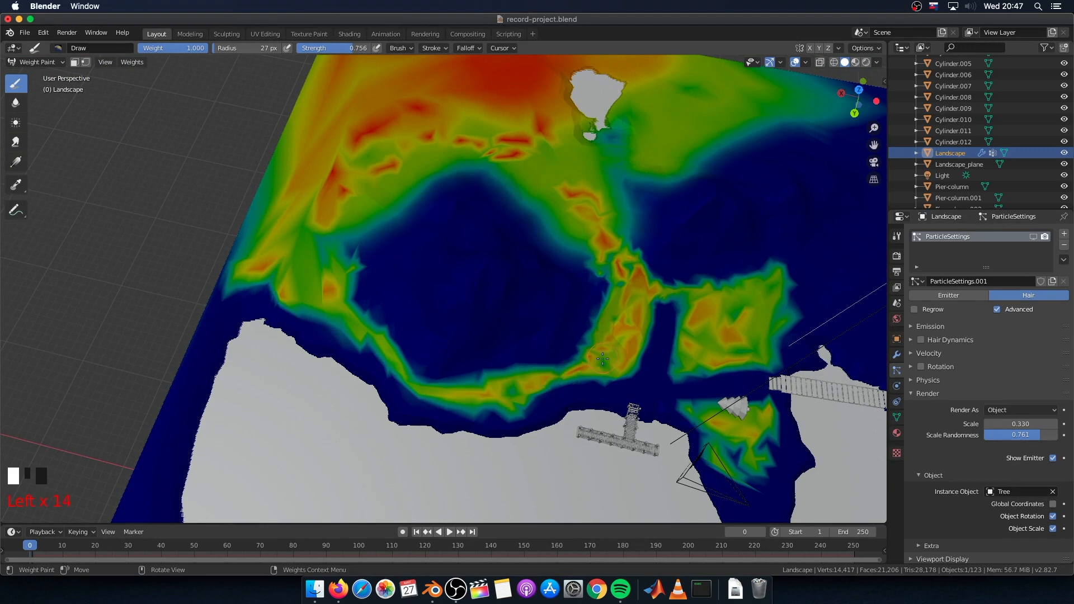
Check the camera view and reinforce the painted weight in the valley between the mountains and the pier.
{"action": "middle_click_drag", "start_coordinate": [615, 341], "coordinate": [422, 294], "text": "shift"}
{"action": "left_click", "coordinate": [873, 162]}
{"action": "mouse_move", "coordinate": [447, 252]}
{"action": "middle_mouse_down"}
{"action": "mouse_move", "coordinate": [492, 347]}
{"action": "mouse_move", "coordinate": [448, 257]}
{"action": "middle_mouse_up"}
{"action": "left_click", "coordinate": [873, 162]}
{"action": "scroll", "coordinate": [374, 326], "scroll_direction": "down", "scroll_amount": 2}
{"action": "mouse_move", "coordinate": [278, 301]}
{"action": "middle_mouse_down"}
{"action": "mouse_move", "coordinate": [374, 326]}
{"action": "mouse_move", "coordinate": [397, 391]}
{"action": "middle_mouse_up"}
{"action": "mouse_move", "coordinate": [475, 223]}
{"action": "left_mouse_down"}
{"action": "mouse_move", "coordinate": [470, 243]}
{"action": "mouse_move", "coordinate": [543, 346]}
{"action": "left_mouse_up"}
{"action": "left_click_drag", "start_coordinate": [515, 308], "coordinate": [481, 252]}
{"action": "mouse_move", "coordinate": [504, 279]}
{"action": "left_mouse_down"}
{"action": "mouse_move", "coordinate": [565, 245]}
{"action": "mouse_move", "coordinate": [514, 209]}
{"action": "left_mouse_up"}
{"action": "middle_click_drag", "start_coordinate": [514, 212], "coordinate": [537, 333], "text": "shift"}
Raise the brush strength to 1.000 and strengthen the weight along the landscape's outer edge beside the large mountain.
{"action": "scroll", "coordinate": [537, 333], "scroll_direction": "down", "scroll_amount": 5}
{"action": "middle_click_drag", "start_coordinate": [447, 251], "coordinate": [557, 326], "text": "shift"}
{"action": "left_click_drag", "start_coordinate": [313, 48], "coordinate": [335, 49]}
{"action": "left_click_drag", "start_coordinate": [333, 142], "coordinate": [268, 196]}
{"action": "left_click_drag", "start_coordinate": [224, 261], "coordinate": [191, 308]}
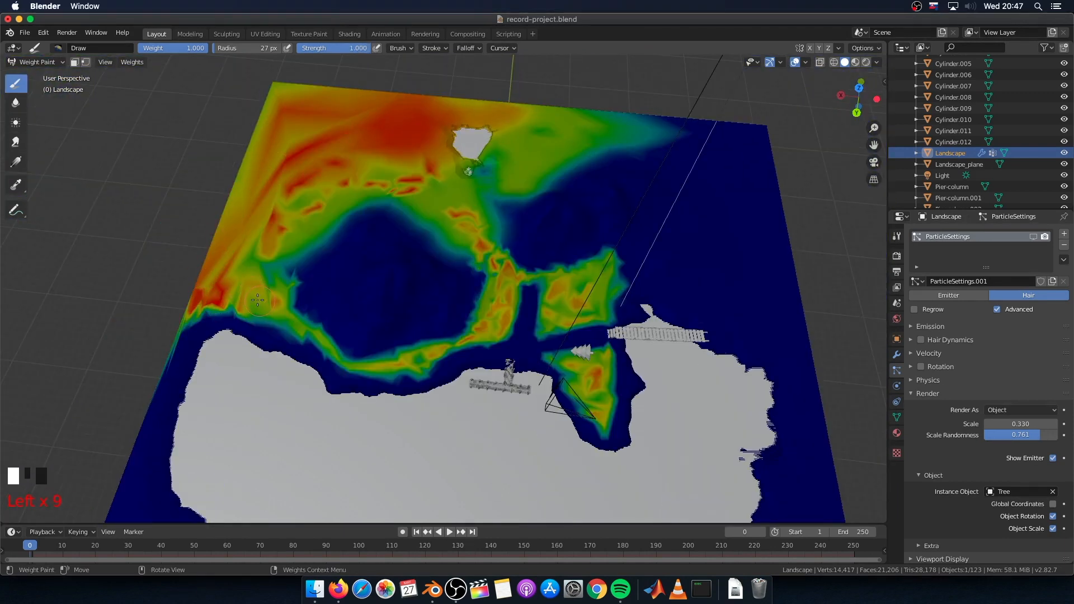
{"action": "left_click_drag", "start_coordinate": [259, 302], "coordinate": [224, 185]}
Intensify the weight in the valley and on the patches beside the paths, and return to Object Mode.
{"action": "left_click_drag", "start_coordinate": [481, 241], "coordinate": [460, 219]}
{"action": "left_click", "coordinate": [567, 299]}
{"action": "mouse_move", "coordinate": [567, 300]}
{"action": "middle_mouse_down", "text": "shift"}
{"action": "mouse_move", "coordinate": [515, 285]}
{"action": "mouse_move", "coordinate": [481, 219]}
{"action": "middle_mouse_up", "text": "shift"}
{"action": "scroll", "coordinate": [514, 285], "scroll_direction": "up", "scroll_amount": 3}
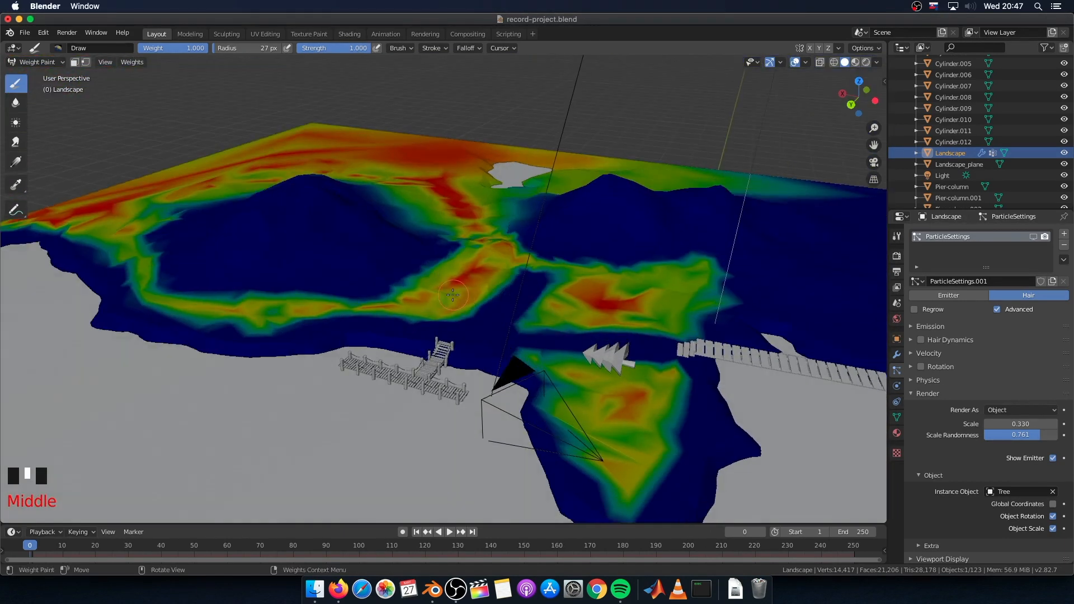
{"action": "left_click", "coordinate": [37, 62]}
{"action": "left_click", "coordinate": [38, 76]}
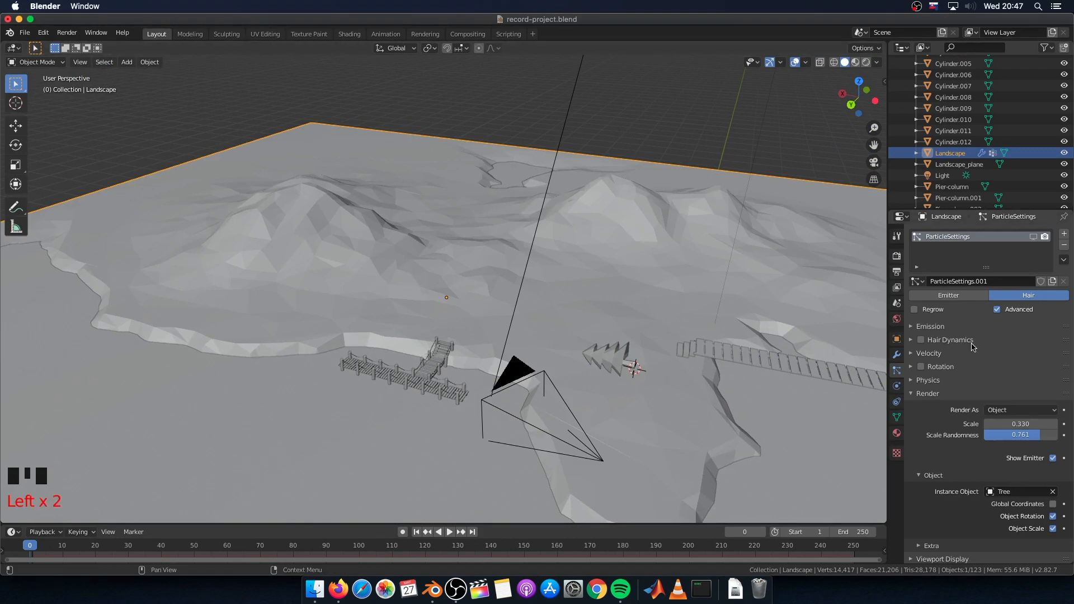
Assign the painted vertex group Group as the particle system's density.
{"action": "scroll", "coordinate": [971, 350], "scroll_direction": "down", "scroll_amount": 2}
{"action": "left_click", "coordinate": [948, 380]}
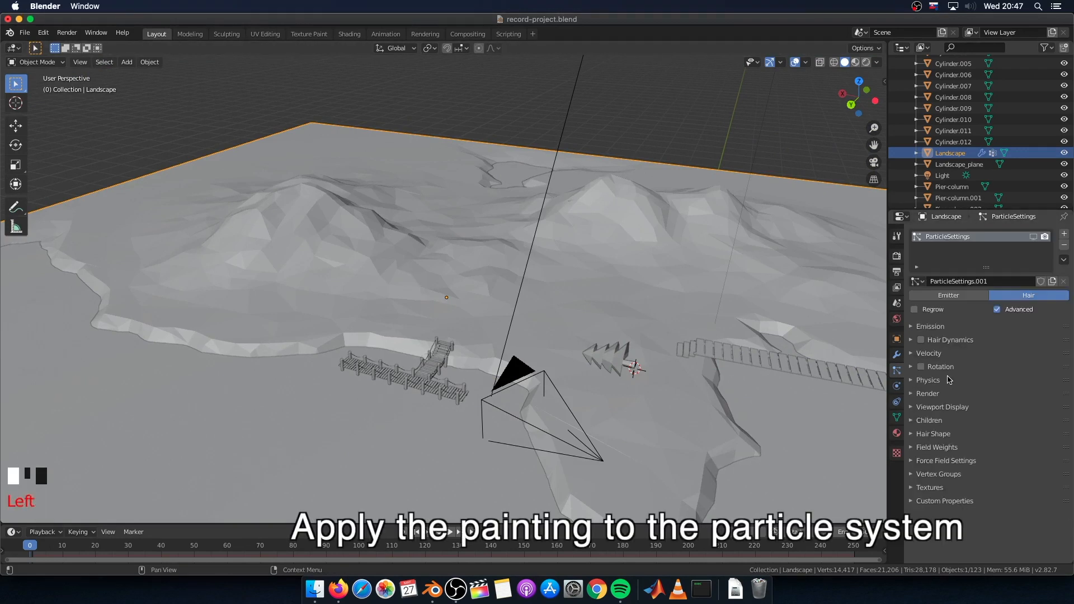
{"action": "left_click", "coordinate": [938, 475]}
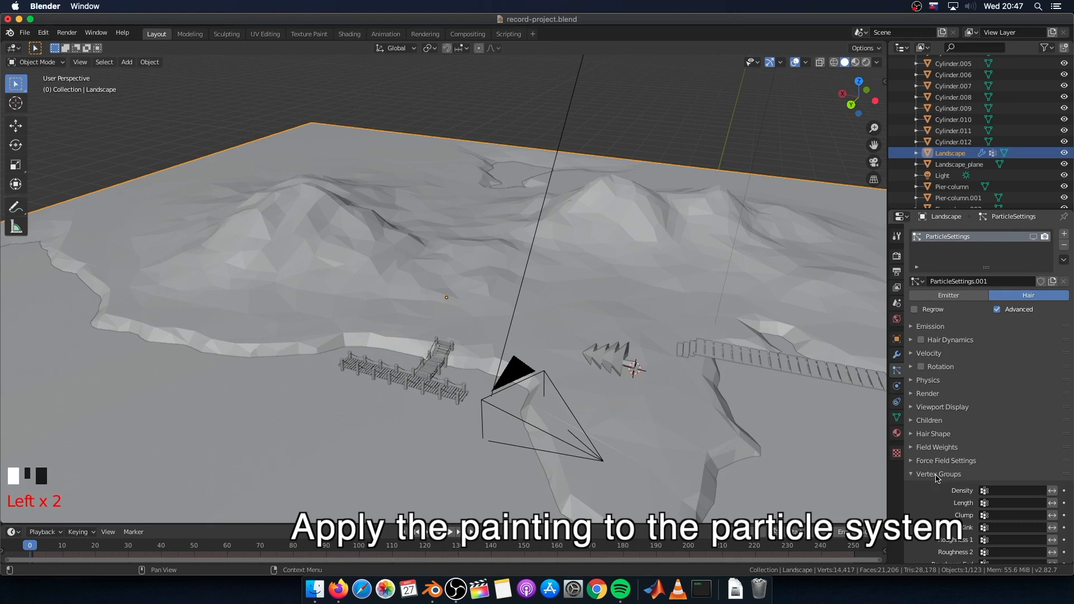
{"action": "left_click", "coordinate": [1020, 492]}
{"action": "left_click", "coordinate": [976, 375]}
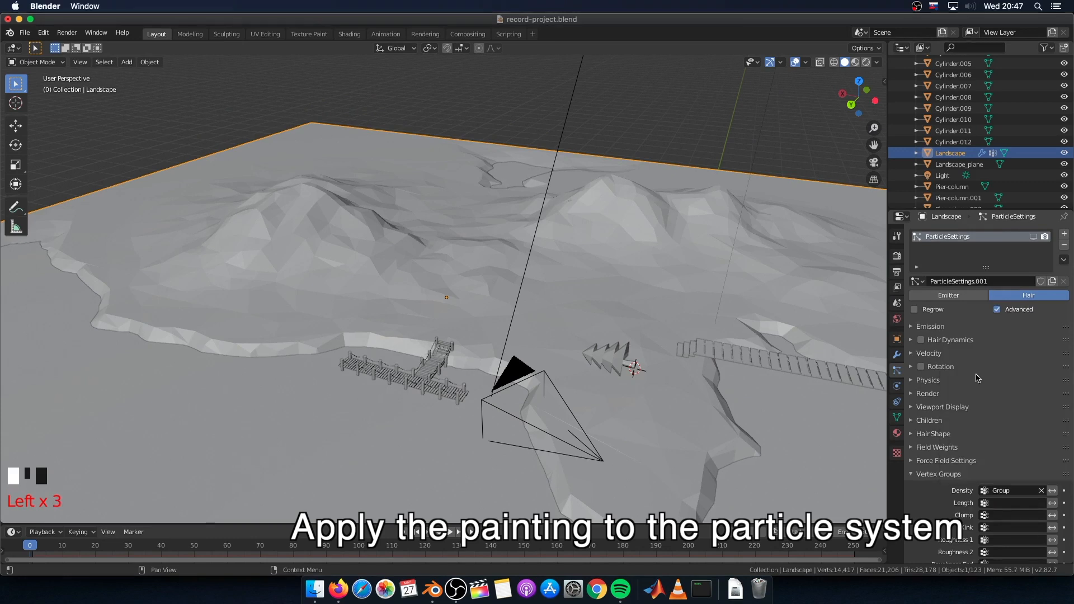
Show the landscape's particle system in the solid viewport and rotate the camera to reframe the pier and trees.
{"action": "key", "text": "z"}
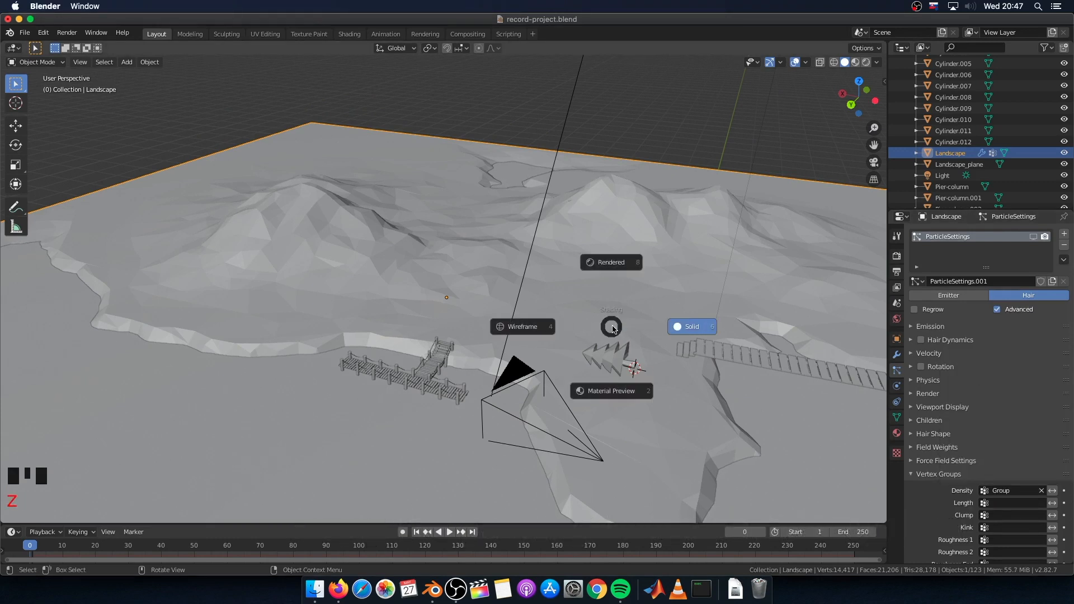
{"action": "left_click", "coordinate": [692, 326]}
{"action": "left_click", "coordinate": [1033, 238]}
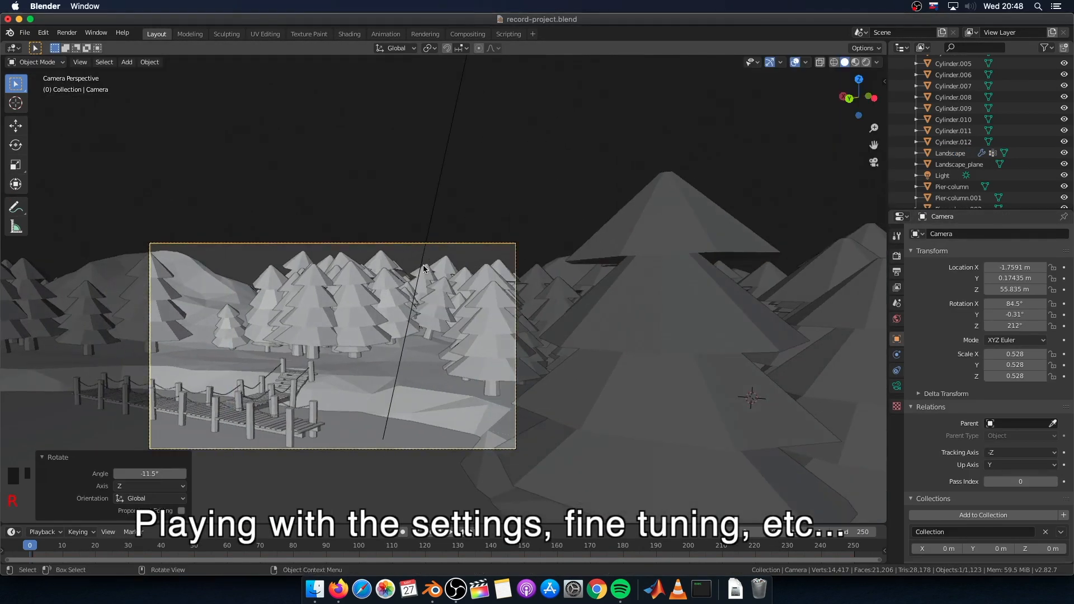
{"action": "key", "text": "r"}
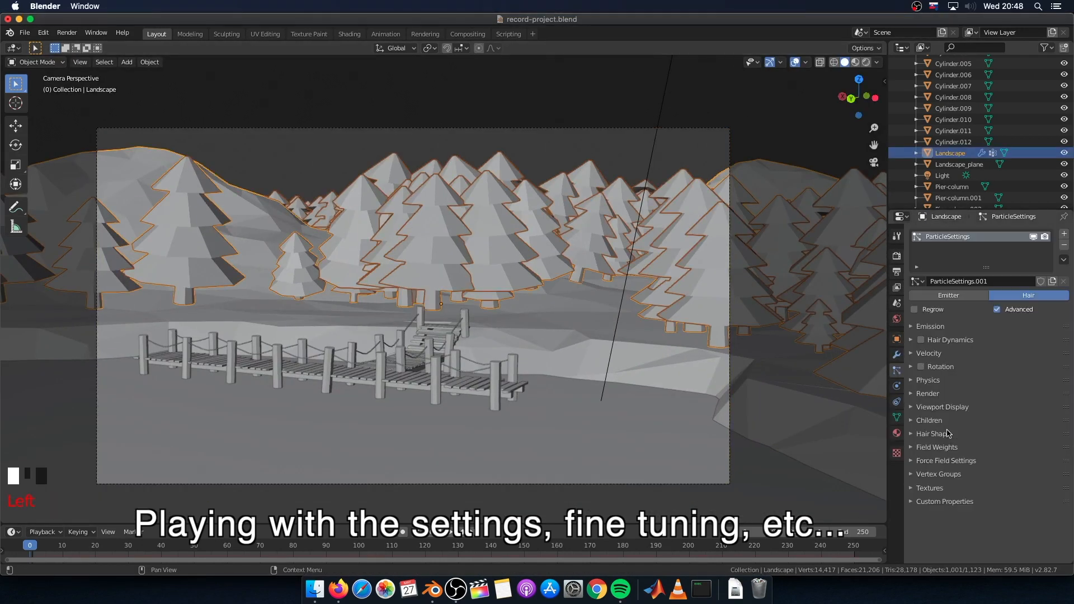
Set 600 particles with seed 45 and 2.98 m hair length, and enable rotation with randomize 1.000, phase 0.507 and randomize phase 0.343.
{"action": "left_click", "coordinate": [930, 325]}
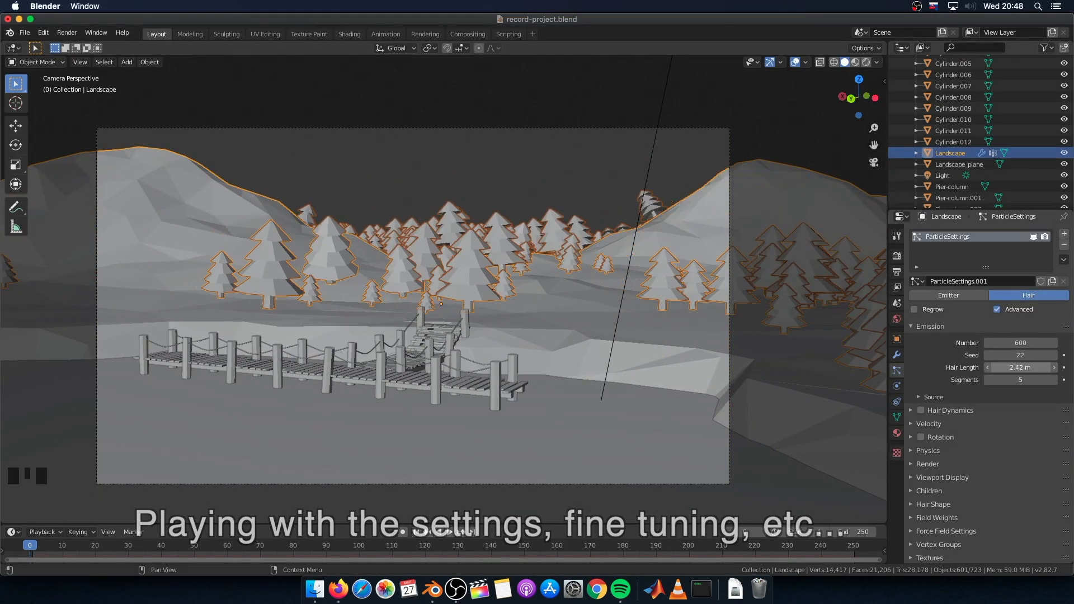
{"action": "left_click", "coordinate": [920, 437]}
{"action": "left_click", "coordinate": [910, 437]}
{"action": "left_click_drag", "start_coordinate": [1020, 483], "coordinate": [992, 494]}
{"action": "left_click", "coordinate": [936, 326]}
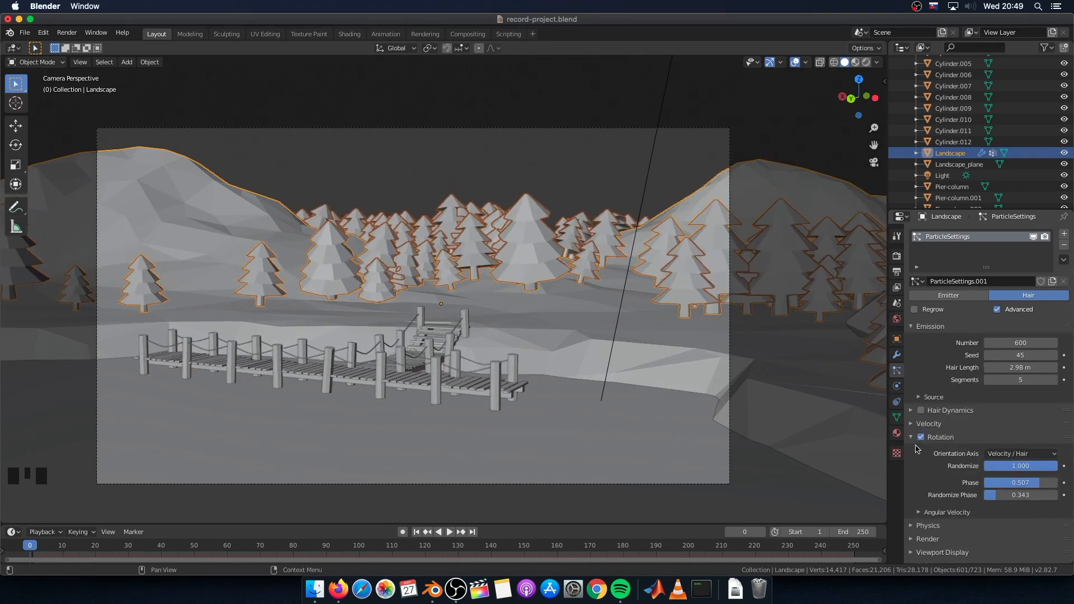
Set the tree particles' hair length to 4.01 m.
{"action": "scroll", "coordinate": [960, 455], "scroll_direction": "down", "scroll_amount": 6}
{"action": "left_click", "coordinate": [928, 477], "text": "ctrl"}
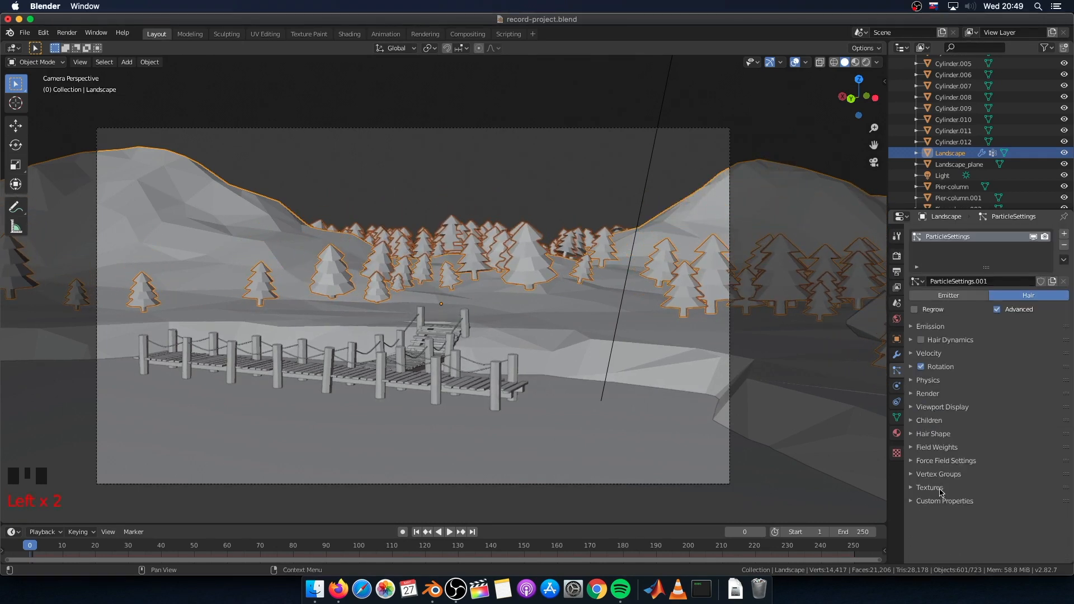
{"action": "left_click", "coordinate": [1039, 438]}
{"action": "left_click_drag", "start_coordinate": [1023, 483], "coordinate": [1004, 480]}
{"action": "key", "text": "ctrl+z"}
{"action": "left_click", "coordinate": [930, 327]}
{"action": "left_click_drag", "start_coordinate": [1018, 368], "coordinate": [1054, 367]}
Use interpolated children for the tree particles with display and render amounts of 5.
{"action": "left_click", "coordinate": [929, 491]}
{"action": "scroll", "coordinate": [935, 450], "scroll_direction": "down", "scroll_amount": 2}
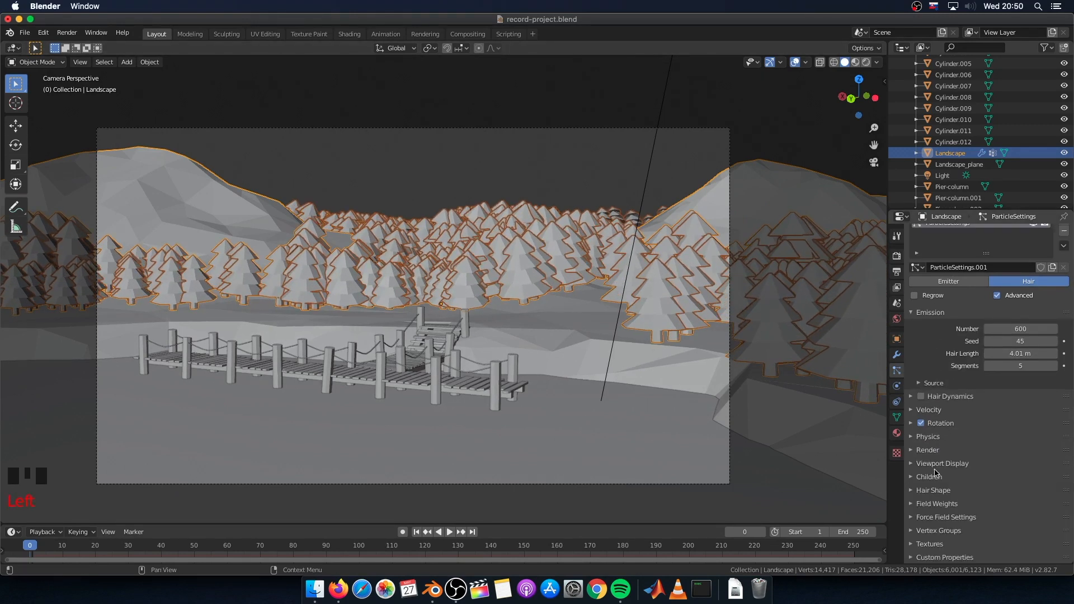
{"action": "left_click", "coordinate": [930, 477]}
{"action": "left_click_drag", "start_coordinate": [989, 507], "coordinate": [882, 549]}
Preview the forest in rendered shading with everything deselected, and look through the camera.
{"action": "left_click", "coordinate": [865, 62]}
{"action": "key", "text": "a"}
{"action": "key", "text": "a"}
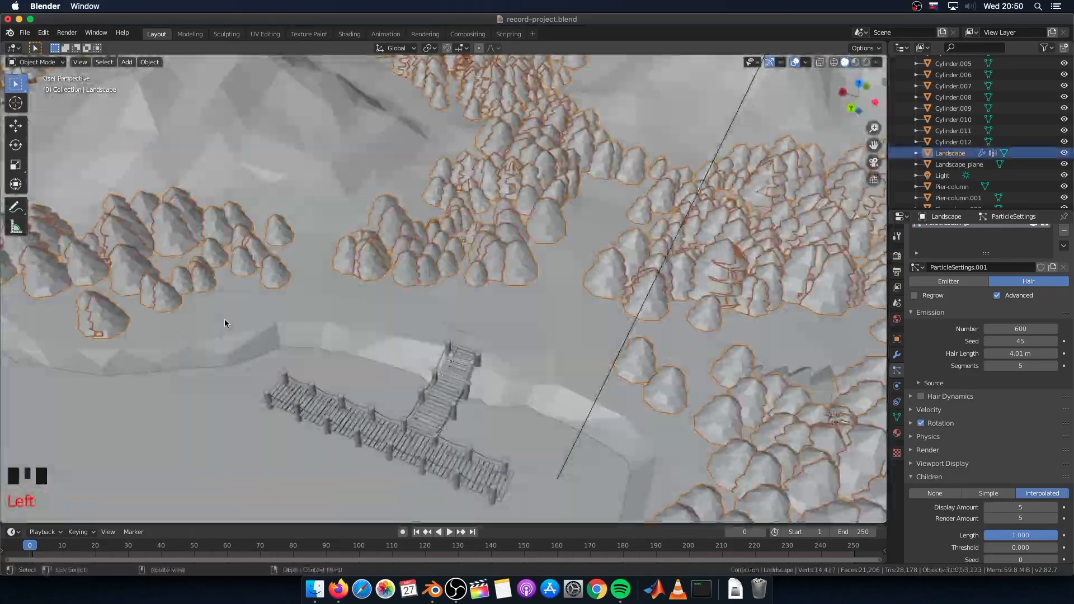
{"action": "scroll", "coordinate": [488, 322], "scroll_direction": "up", "scroll_amount": 3}
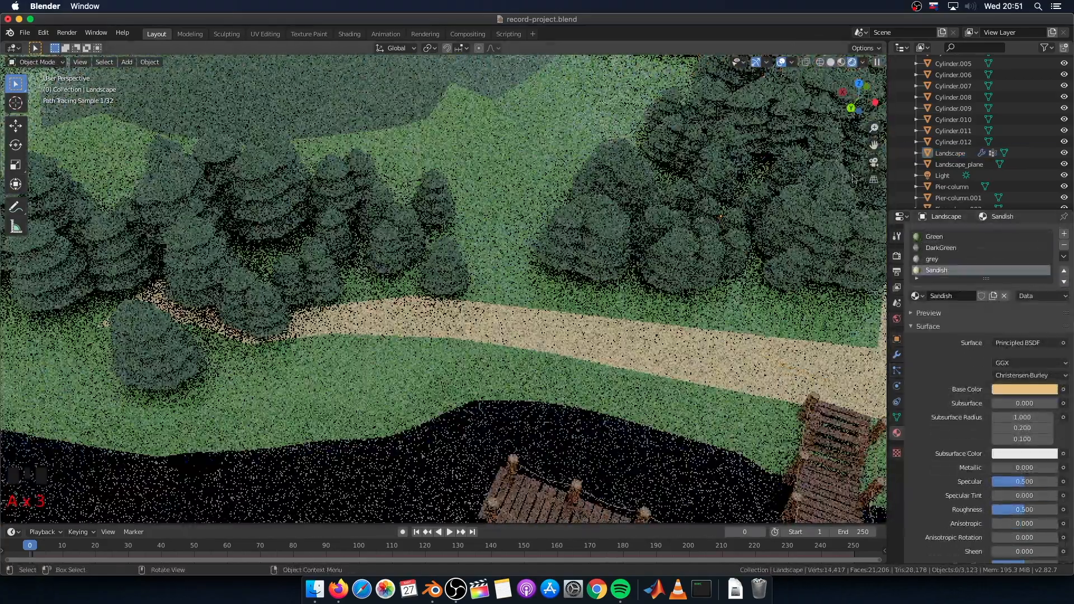
{"action": "key", "text": "KP_0"}
{"action": "scroll", "coordinate": [970, 455], "scroll_direction": "down", "scroll_amount": 16}
Lower the display and render amounts of the tree particles' children.
{"action": "left_click", "coordinate": [896, 370]}
{"action": "left_click", "coordinate": [988, 508]}
{"action": "left_click", "coordinate": [988, 508]}
{"action": "left_click", "coordinate": [987, 520]}
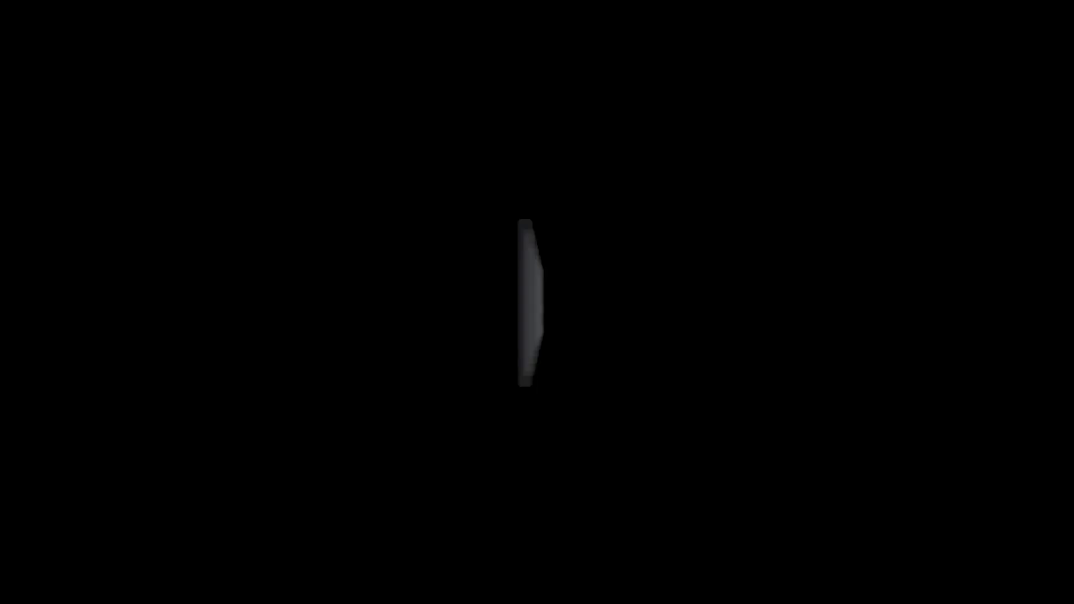